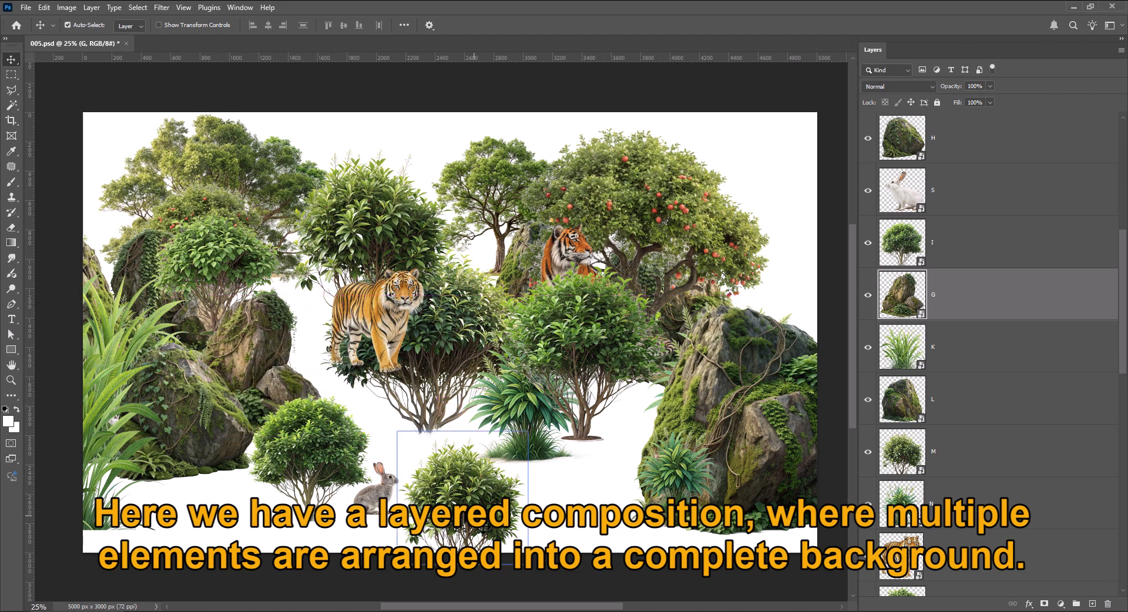
Move several bushes, the leafy plant and the grey rabbit to new positions in the composition
drag(458, 475, 569, 484)
drag(525, 405, 605, 416)
drag(578, 334, 674, 329)
drag(457, 351, 567, 401)
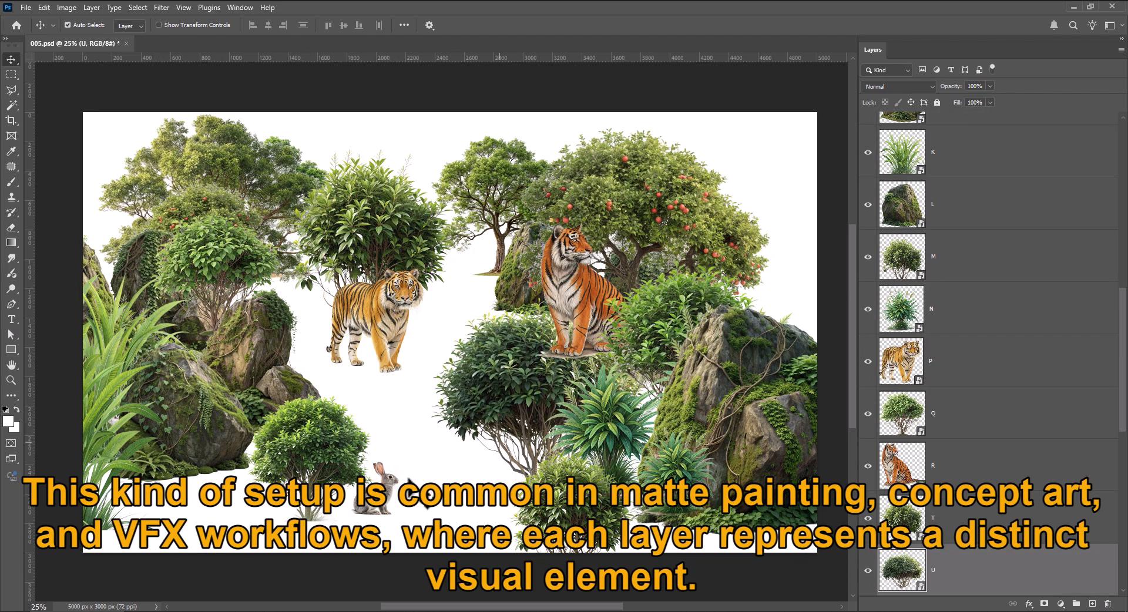
drag(390, 492, 413, 436)
drag(402, 257, 395, 227)
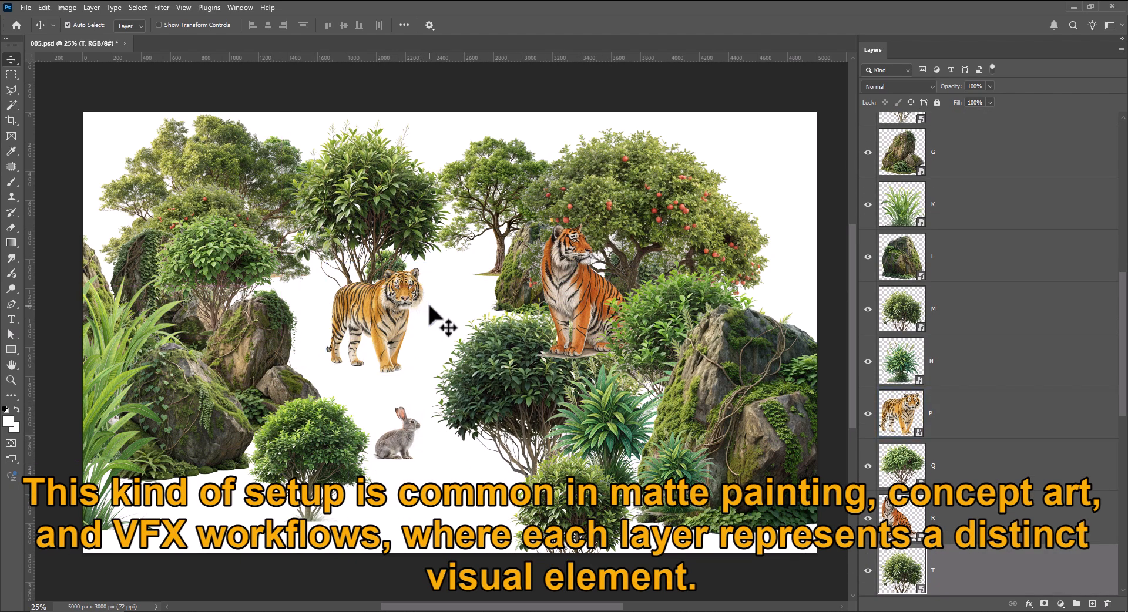
Undo all the layer moves to restore the original arrangement of plants, rocks and animals
key(ctrl+z)
key(ctrl+z)
key(ctrl+z)
key(ctrl+z)
key(ctrl+z)
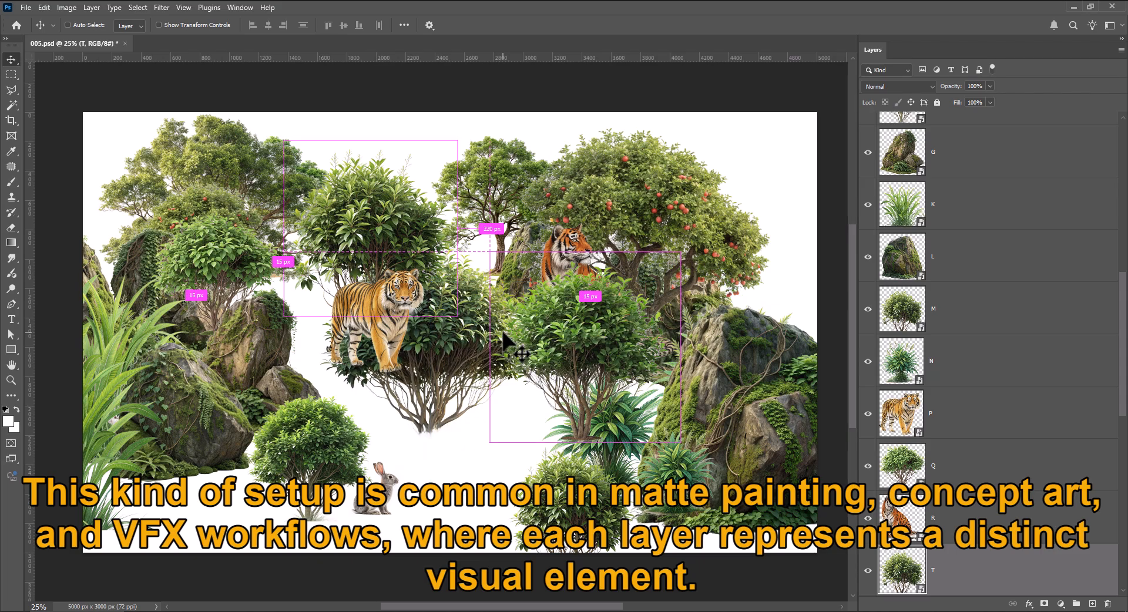
key(ctrl+z)
key(ctrl+z)
key(ctrl+z)
key(ctrl+z)
key(ctrl+z)
key(ctrl+z)
key(ctrl+z)
key(ctrl+z)
key(ctrl+z)
key(ctrl+z)
key(ctrl+z)
key(ctrl+z)
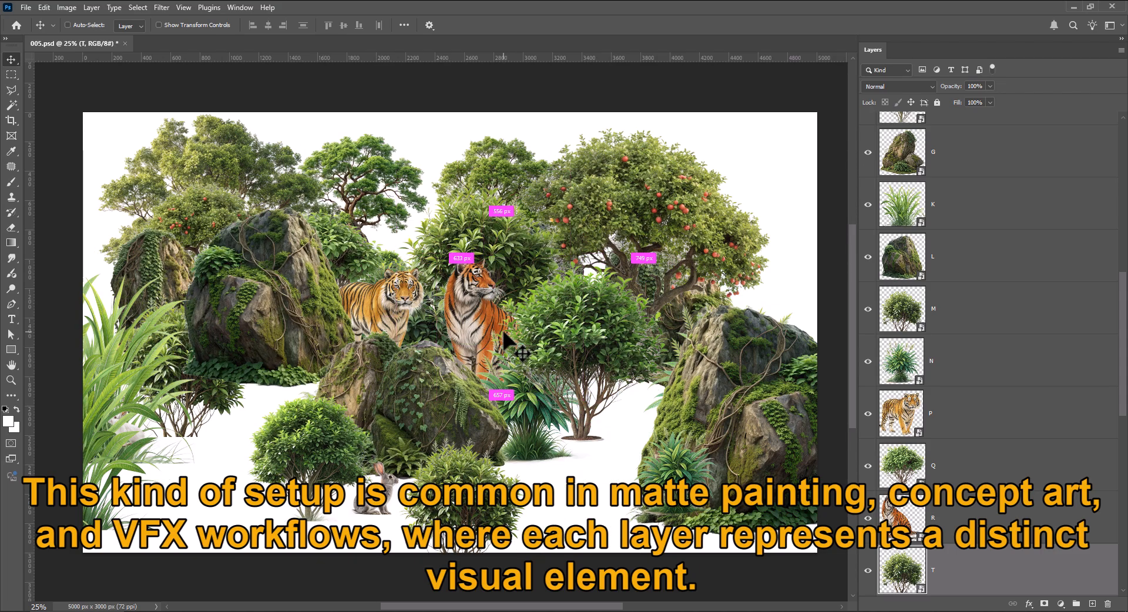
key(ctrl+z)
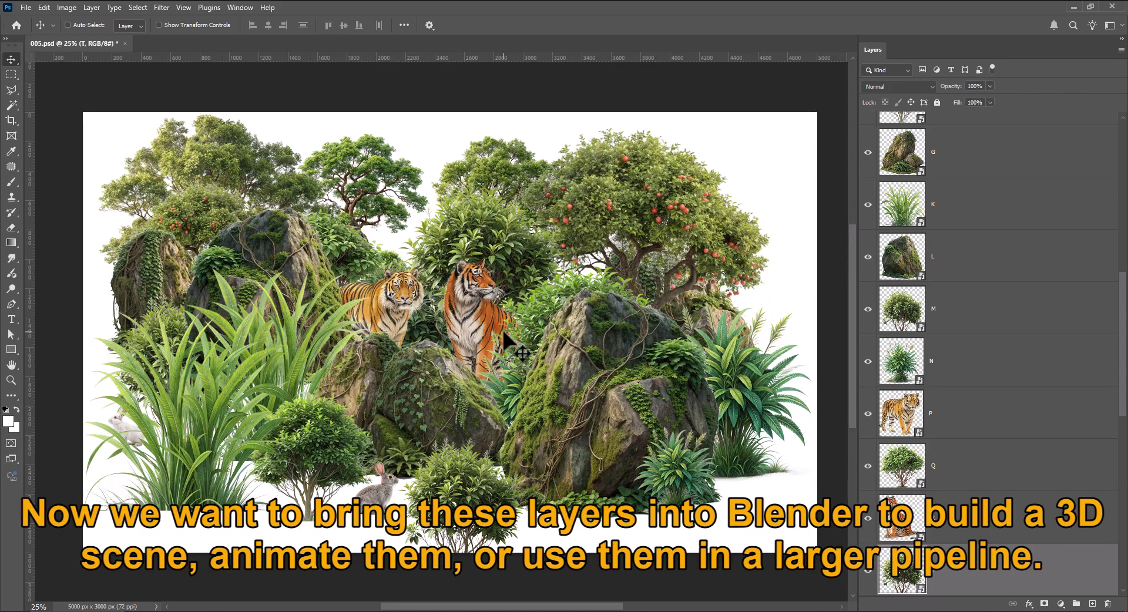
Hide the uppermost layers of the composition, from the grey rabbit layer O through layer F
click(994, 329)
scroll(985, 352, down, 3)
click(988, 353)
scroll(988, 353, up, 10)
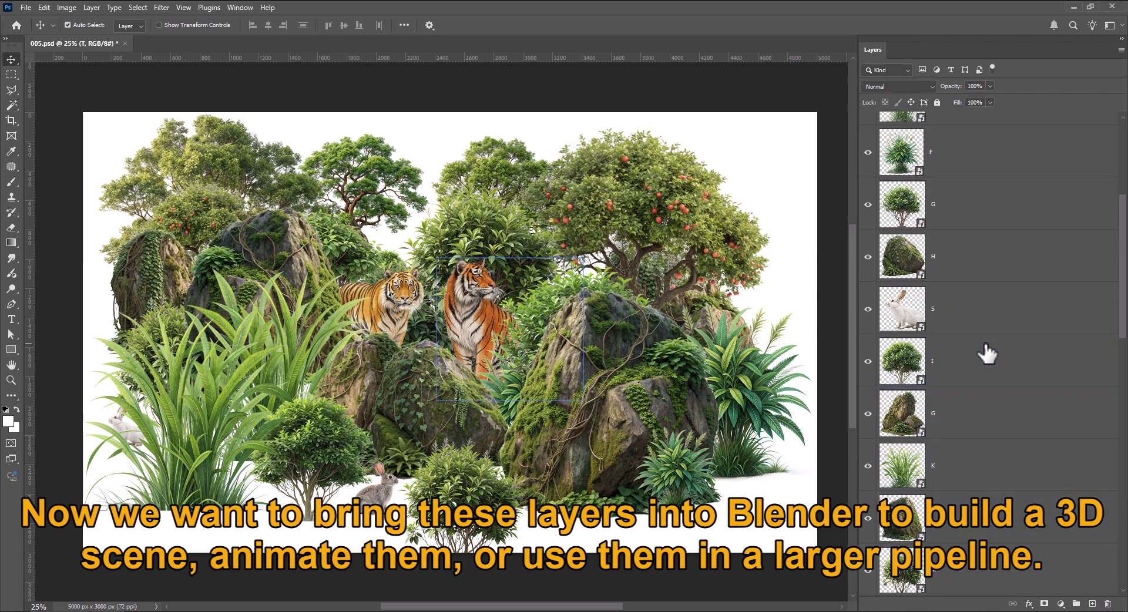
click(987, 354)
click(934, 144)
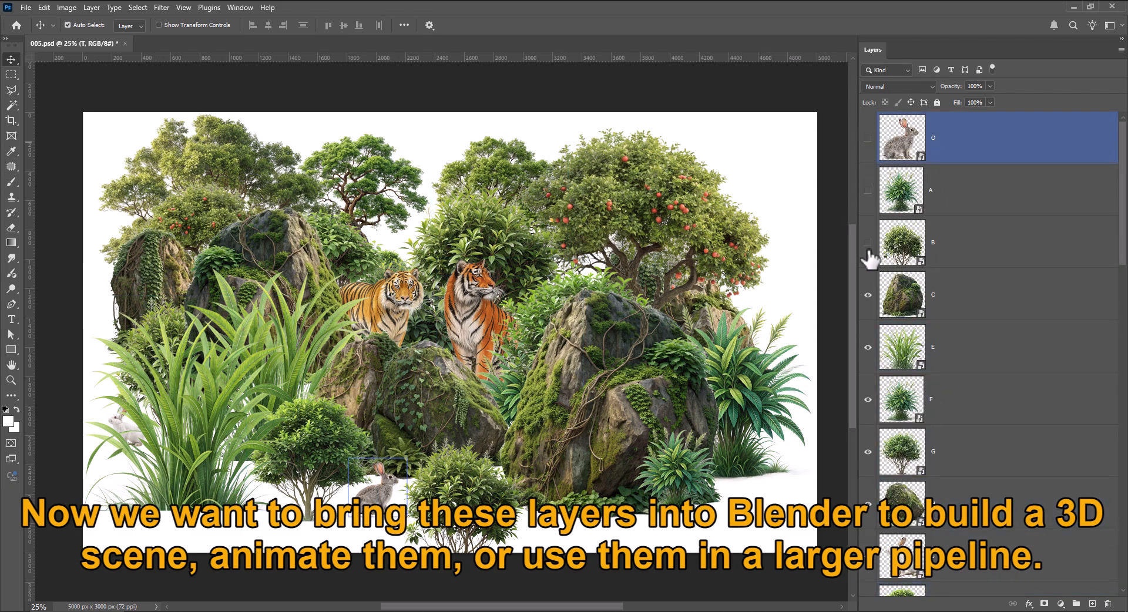
scroll(870, 287, down, 2)
click(870, 192)
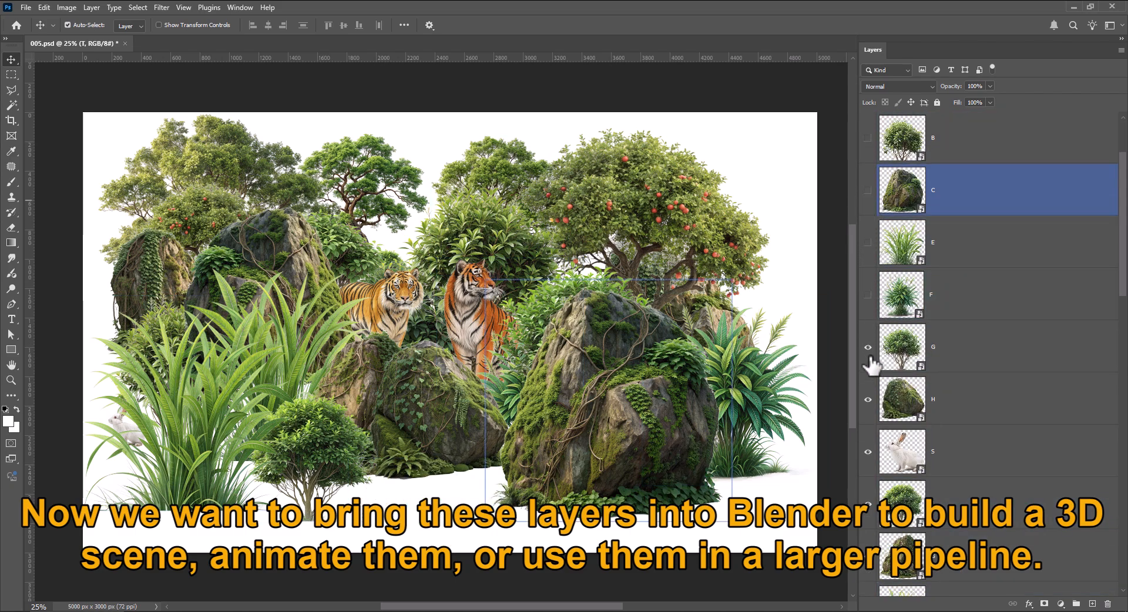
Hide the middle layers of the stack, from the tree layer G below F through layer T
drag(871, 358, 870, 359)
scroll(870, 358, down, 3)
drag(868, 242, 873, 299)
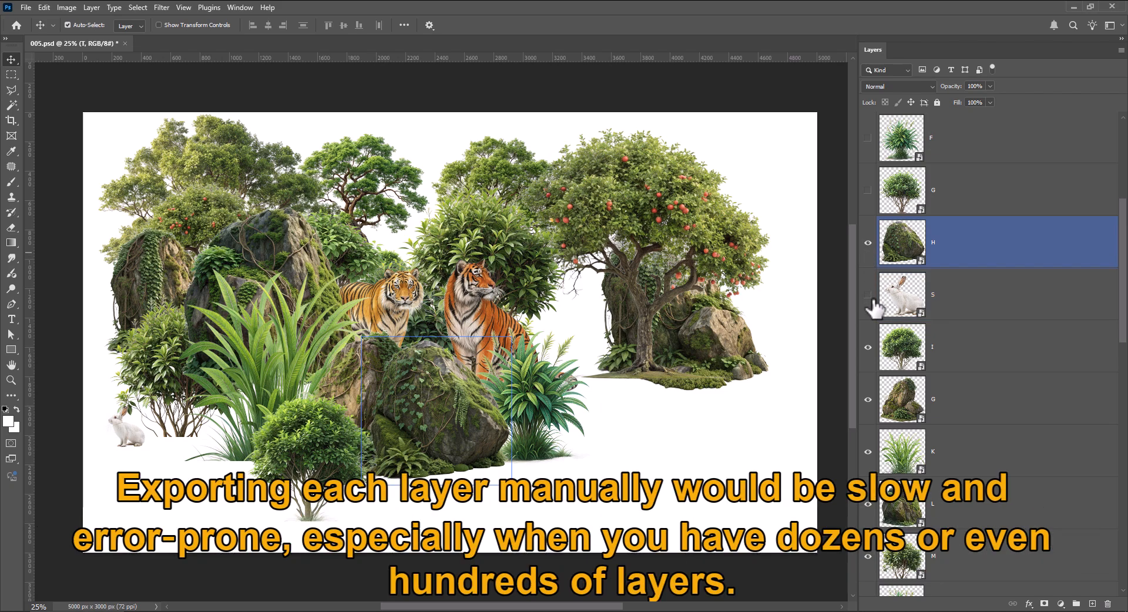
click(868, 452)
click(868, 242)
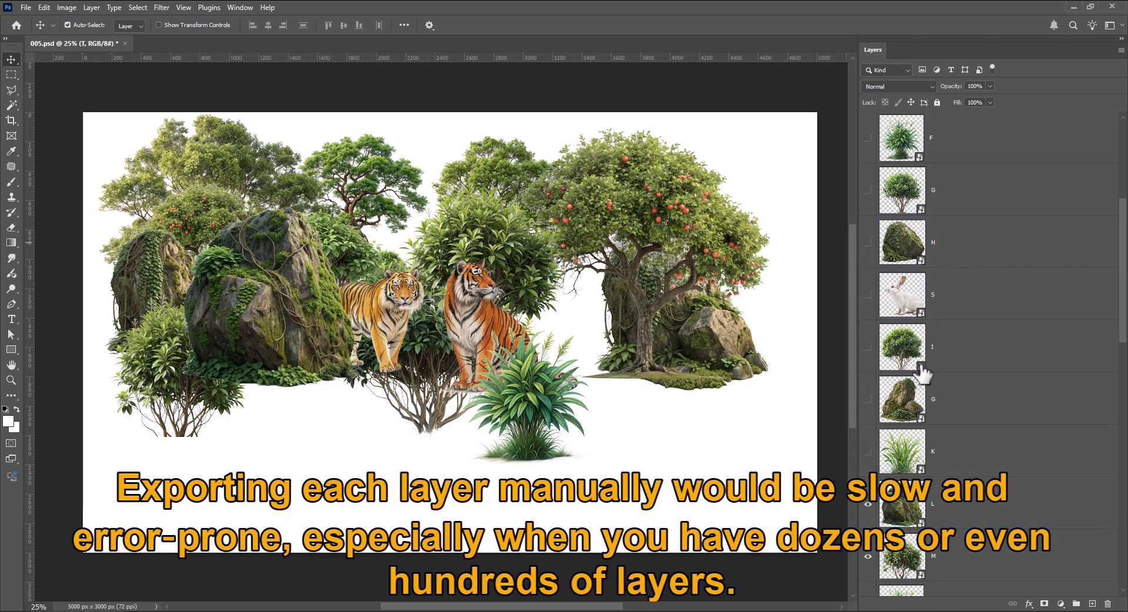
scroll(876, 329, down, 5)
drag(868, 242, 870, 344)
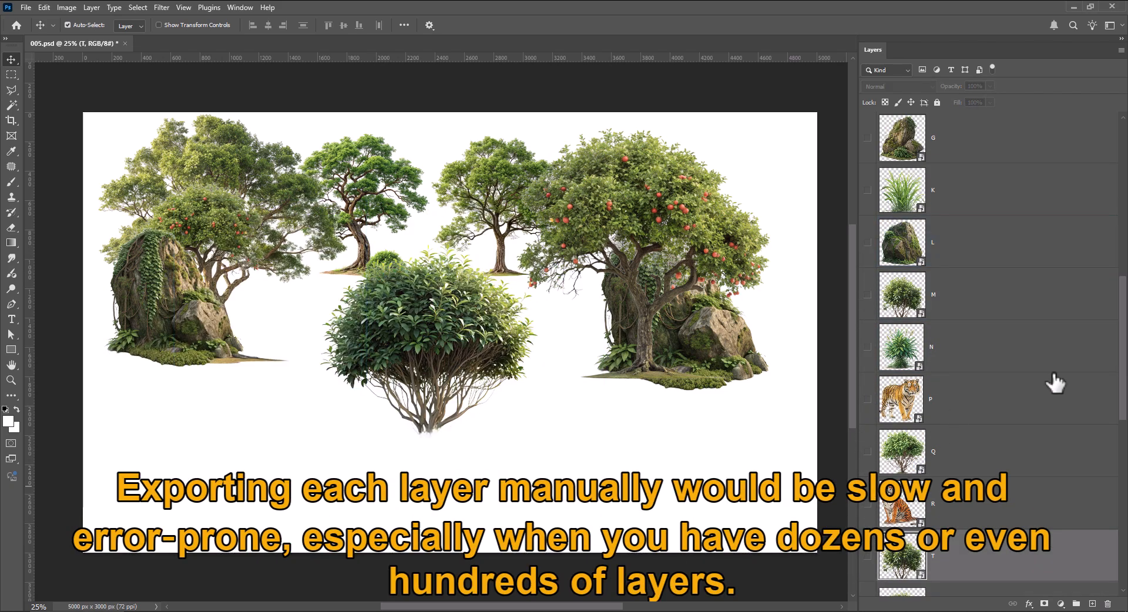
Hide the remaining layers from U through DD, leaving only the Background layer shown
scroll(1028, 394, down, 4)
click(1002, 403)
scroll(993, 449, down, 5)
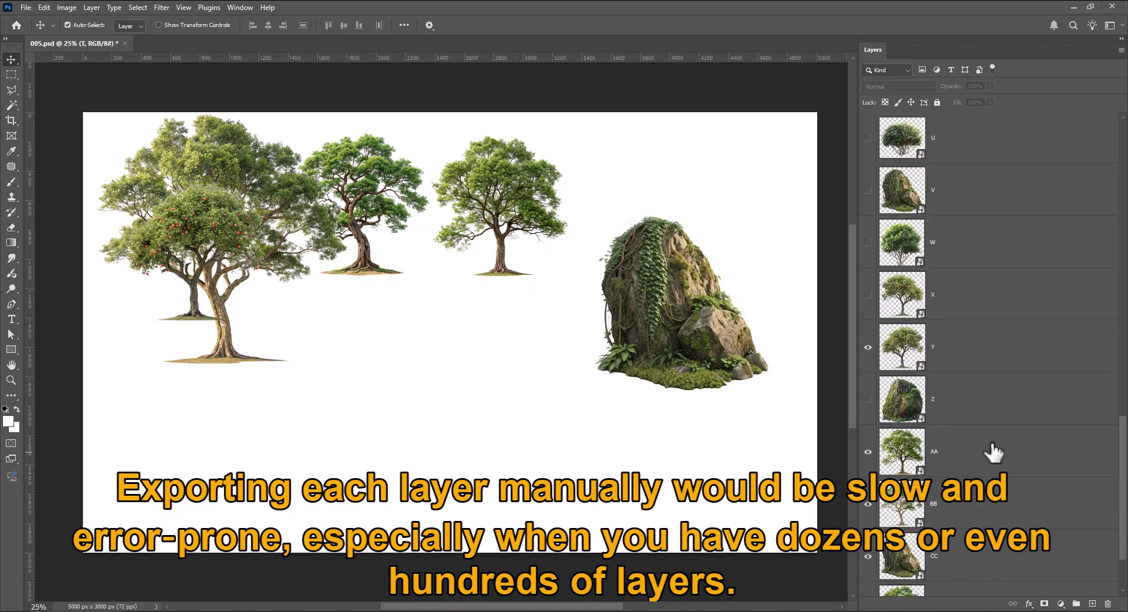
drag(870, 342, 863, 564)
scroll(987, 424, down, 2)
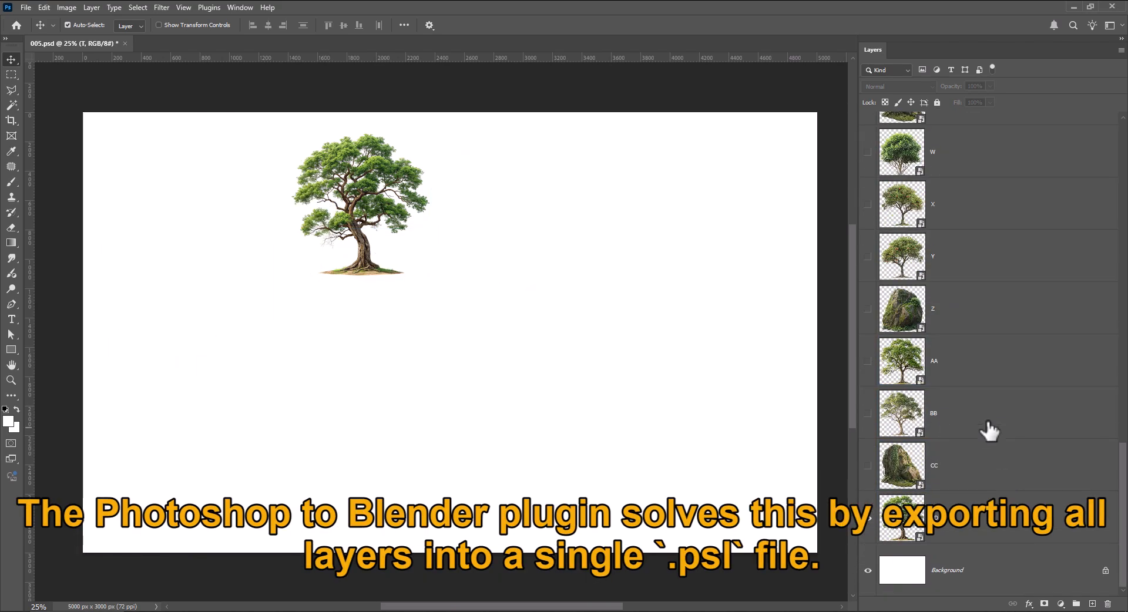
click(869, 524)
Show all the hidden layers again, including the tree layer DD
right_click(872, 525)
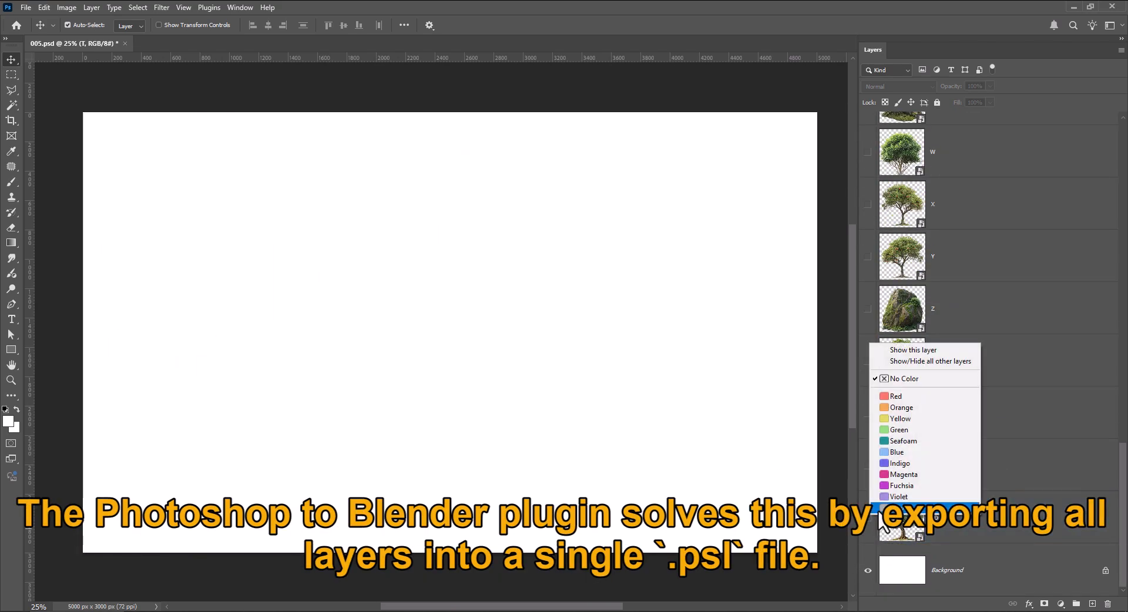
click(887, 361)
click(868, 518)
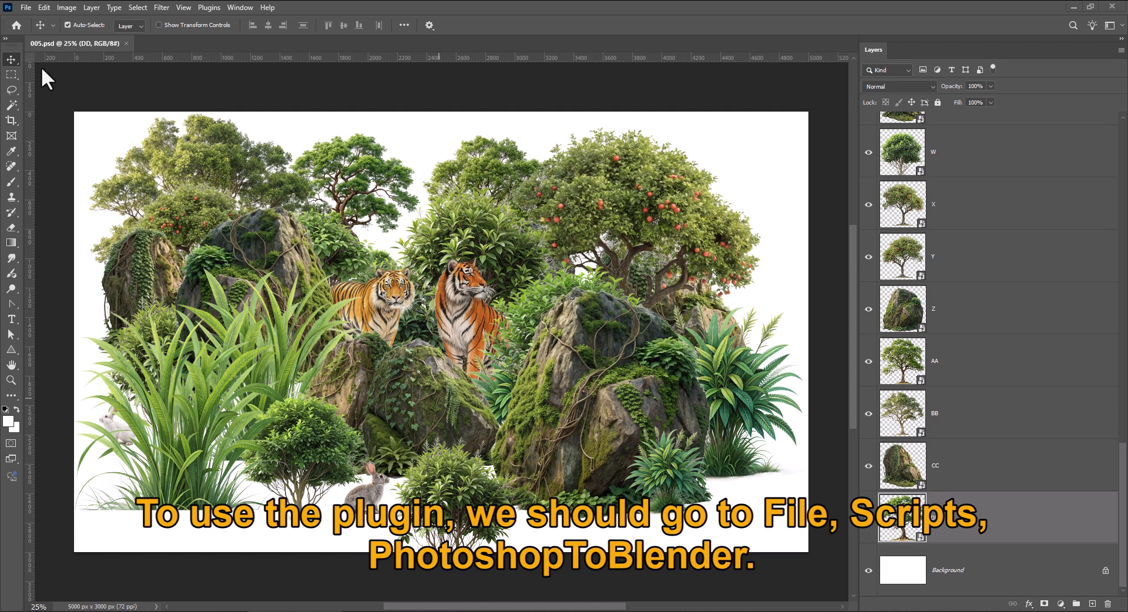
Export the layers with the PhotoshopToBlender script using the default outline options, saving the Photoshop Layers file as Background in D:\Test
click(26, 8)
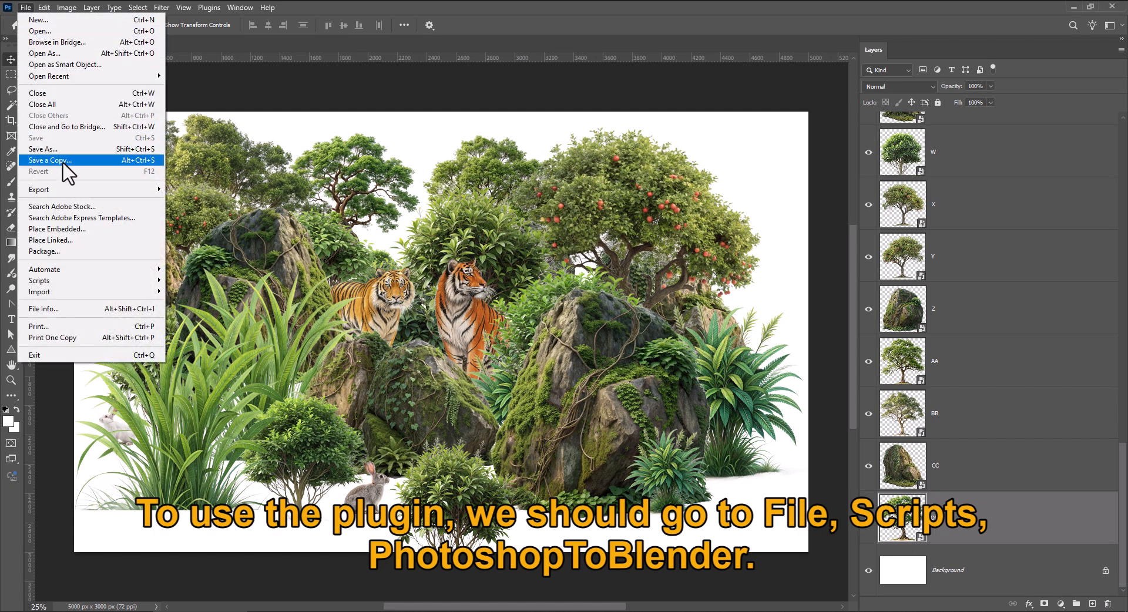
mouse_move(78, 281)
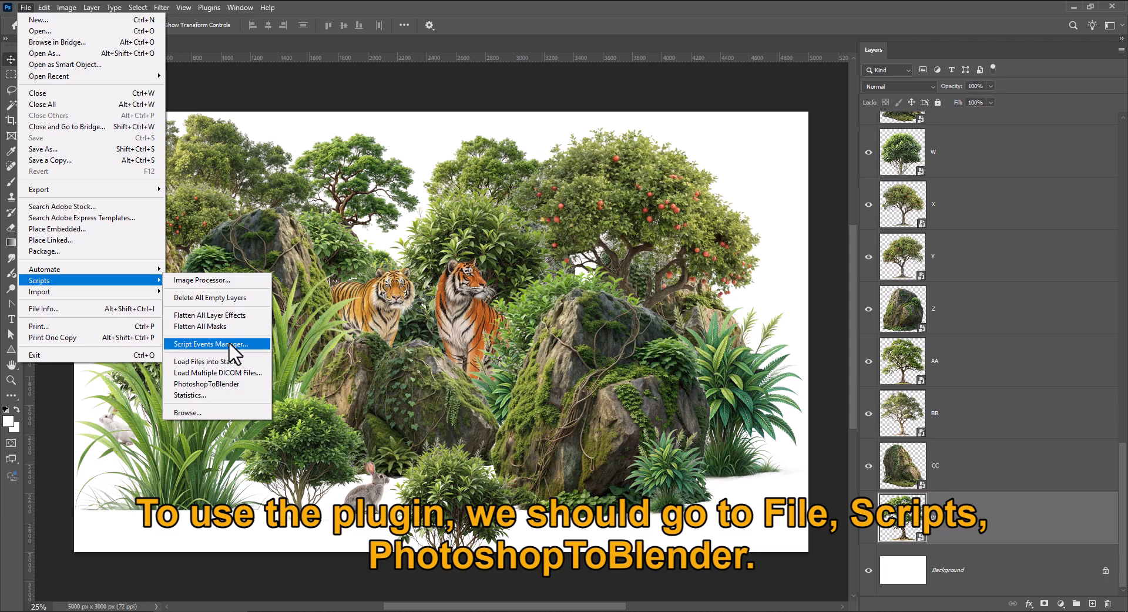
click(247, 385)
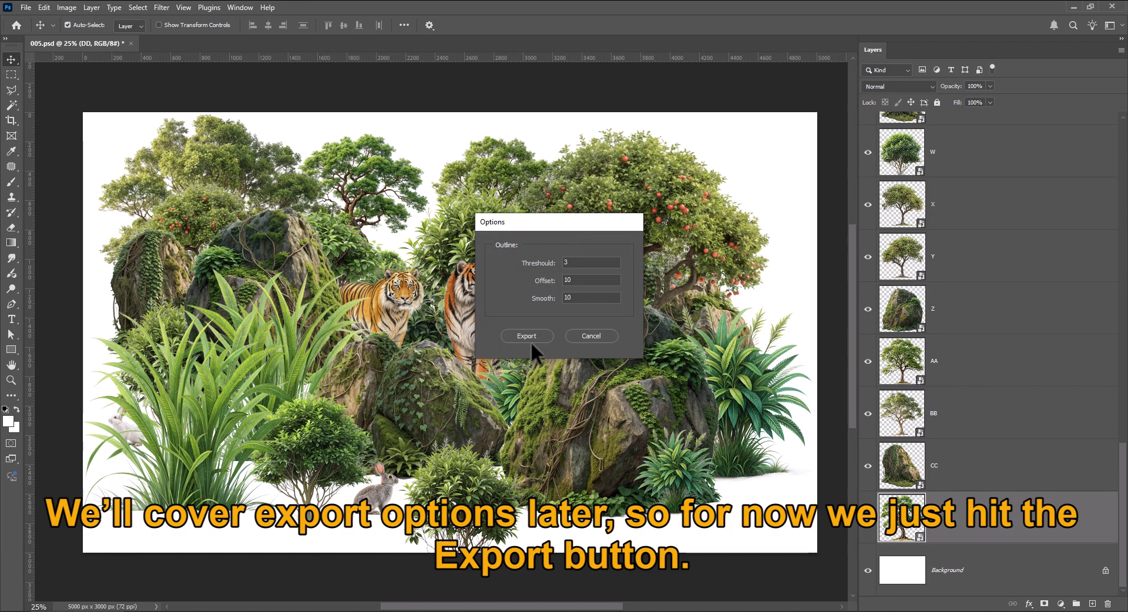
click(527, 335)
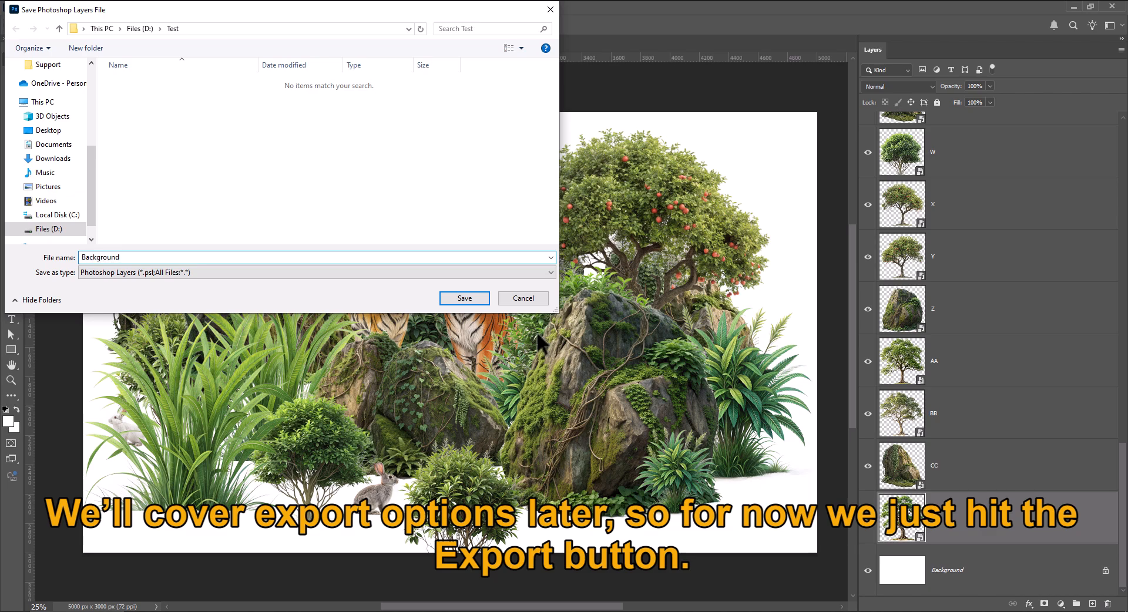
key(Return)
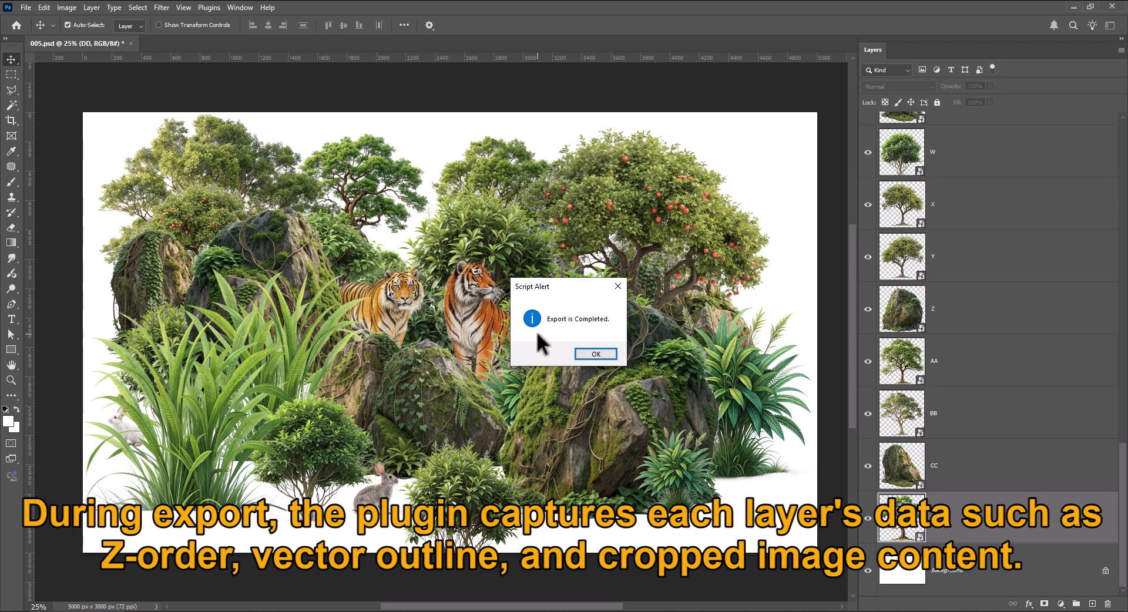
click(596, 354)
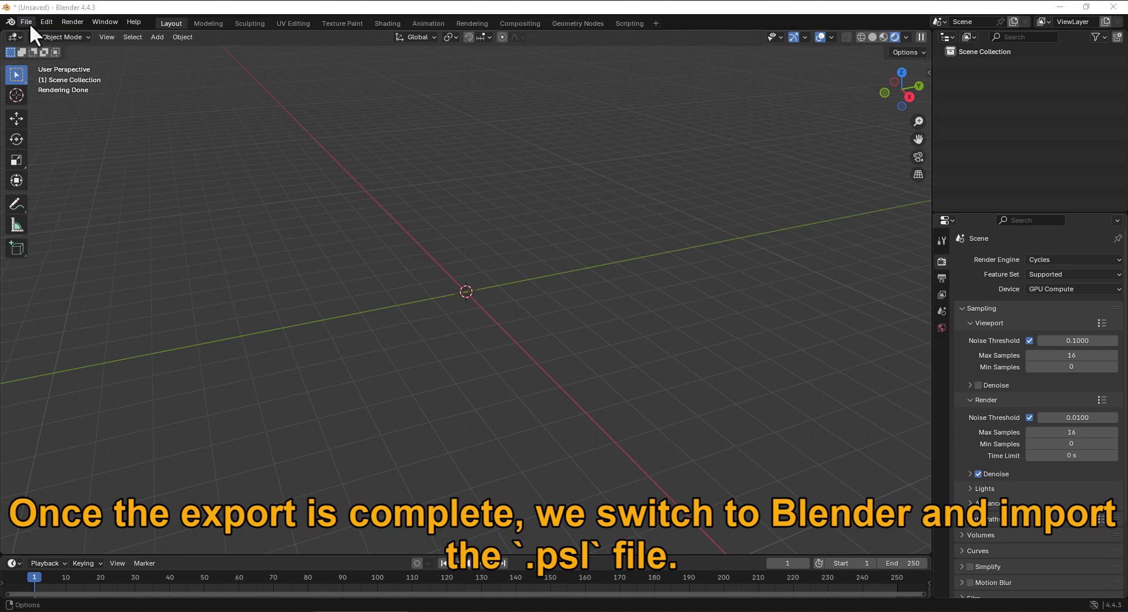
Switch to Blender and import Background.psl from D:\Test as Photoshop Layers with the default import options
click(26, 22)
mouse_move(59, 188)
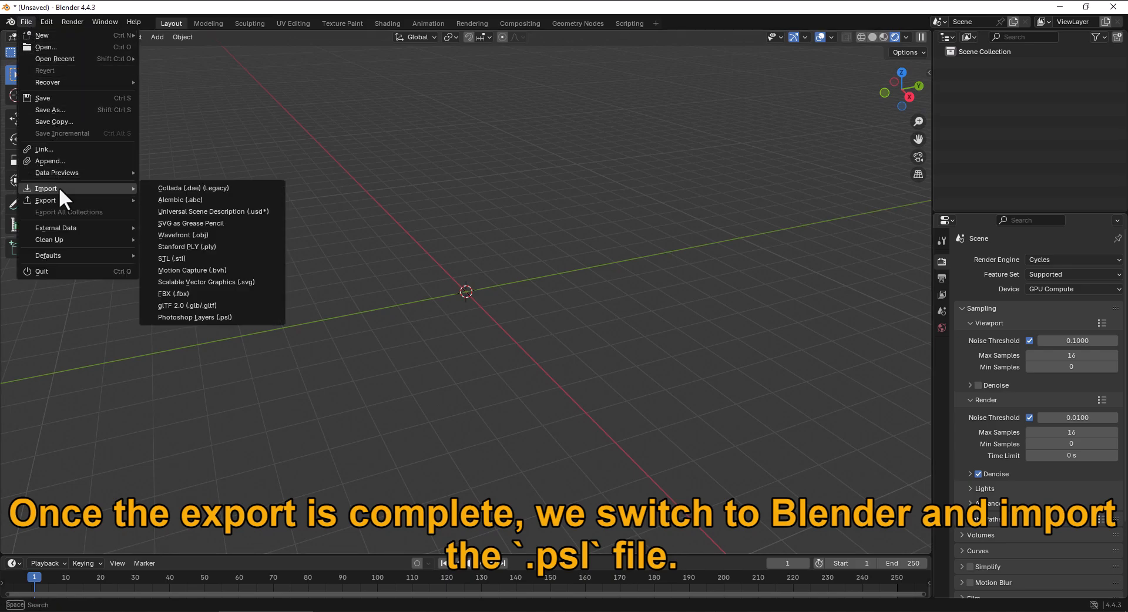
click(263, 316)
click(315, 425)
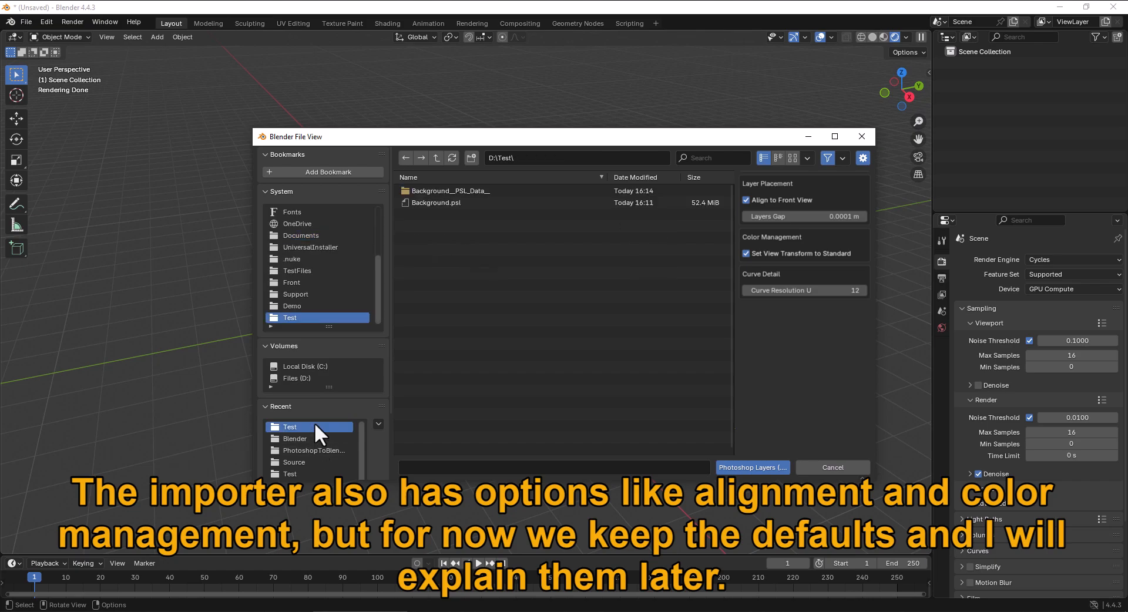
double_click(449, 203)
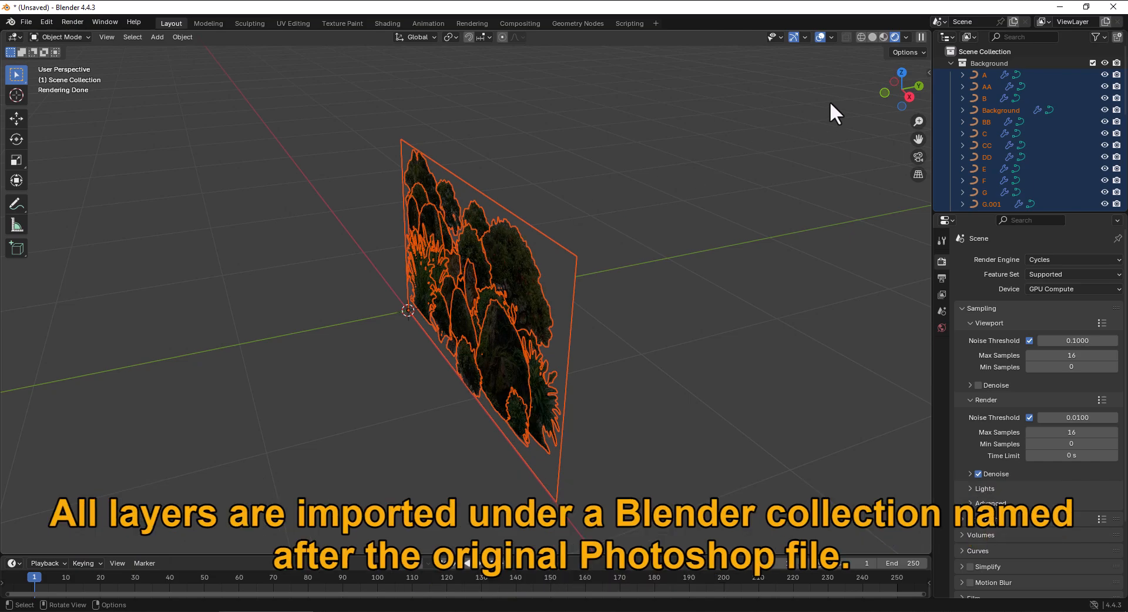
Set the world background color to white to light the imported layers
middle_drag(795, 87, 842, 84)
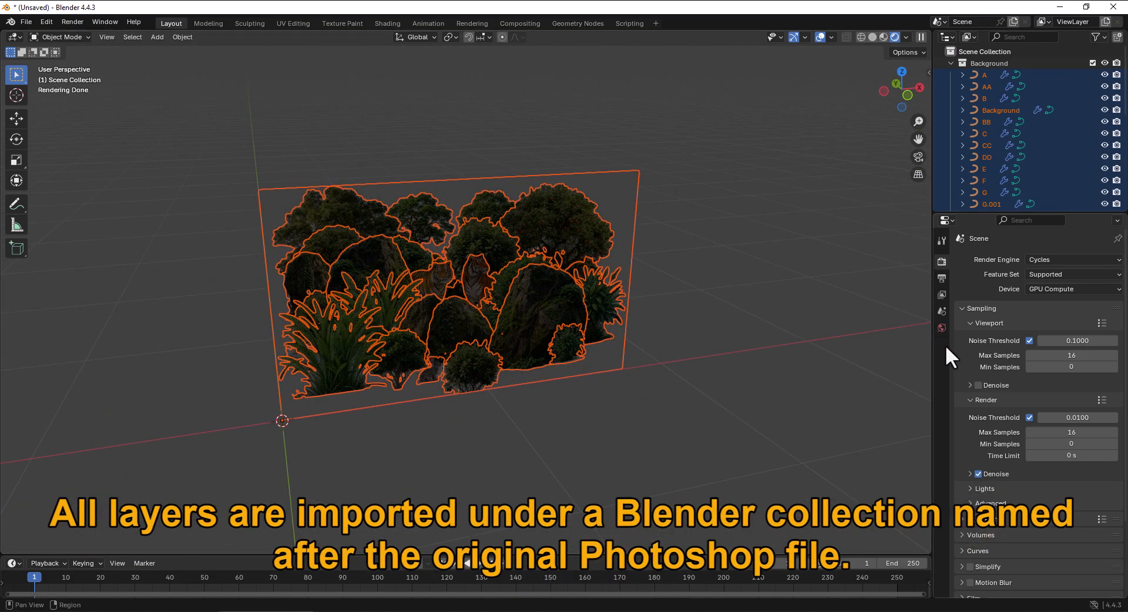
click(941, 328)
click(1059, 333)
drag(1095, 224, 1097, 145)
scroll(529, 240, up, 6)
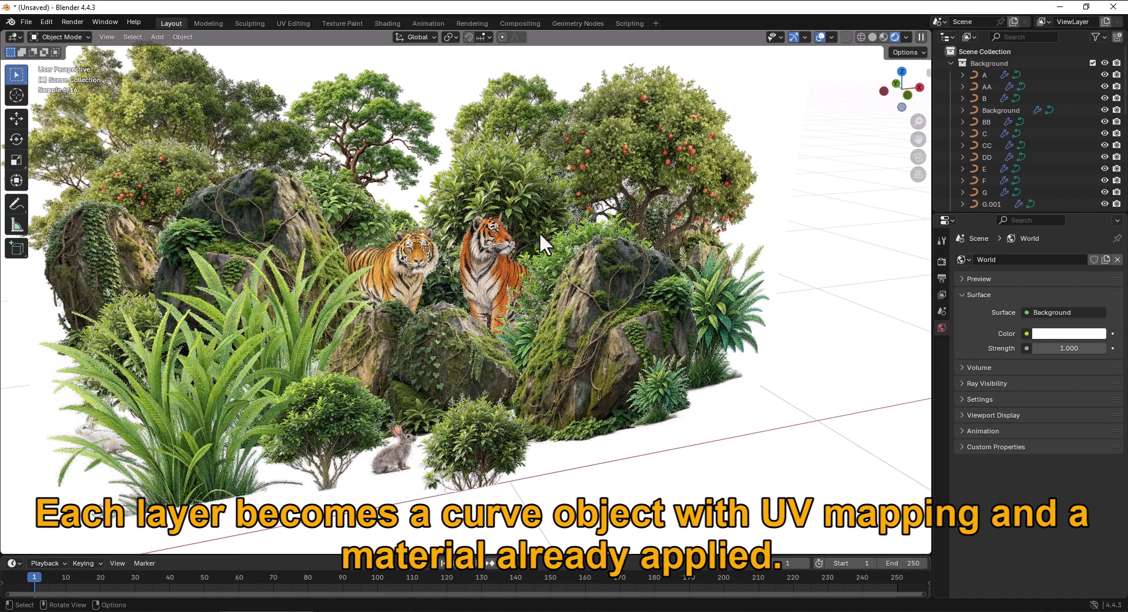
Select all the imported layers and scale them up along the global Y axis to spread them apart in depth
mouse_move(492, 216)
middle_down()
mouse_move(518, 192)
mouse_move(487, 226)
mouse_move(501, 224)
middle_up()
scroll(483, 217, down, 6)
key(a)
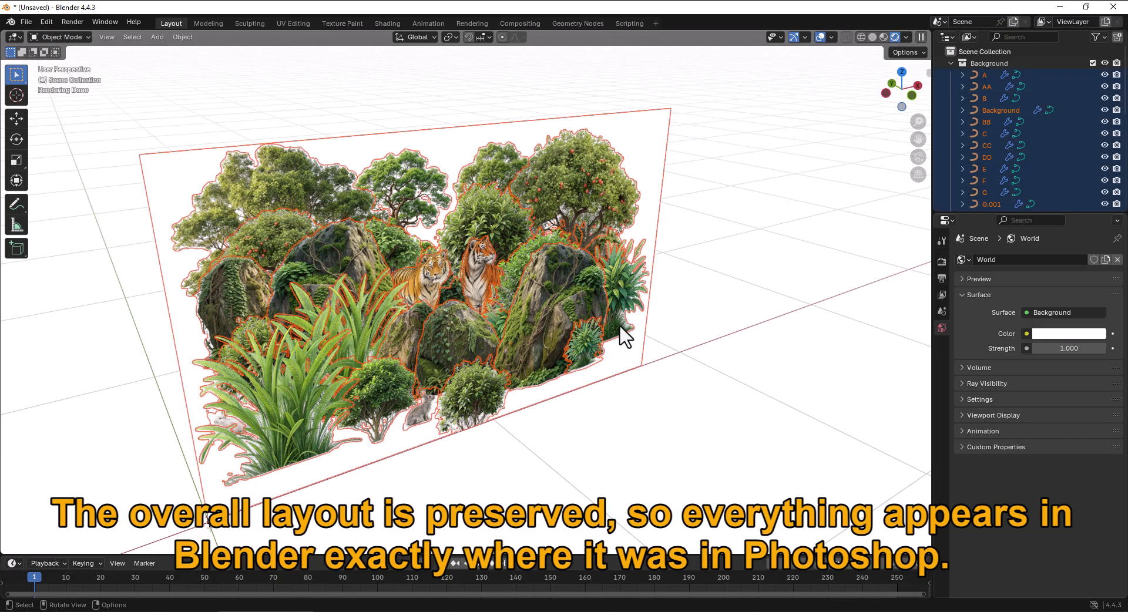
middle_drag(617, 327, 539, 305)
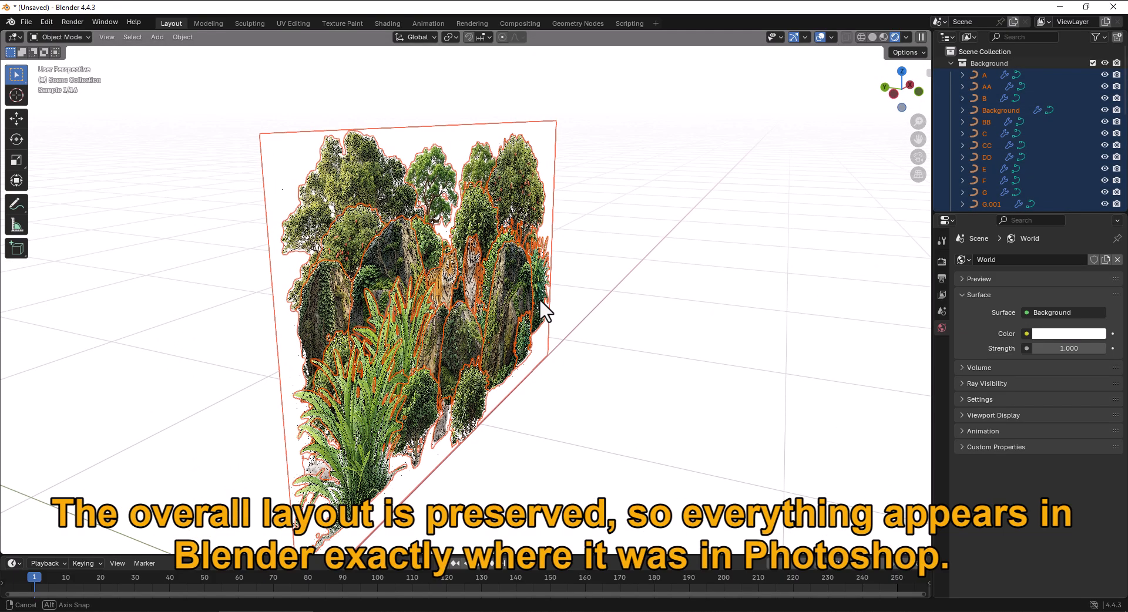
key(s)
key(y)
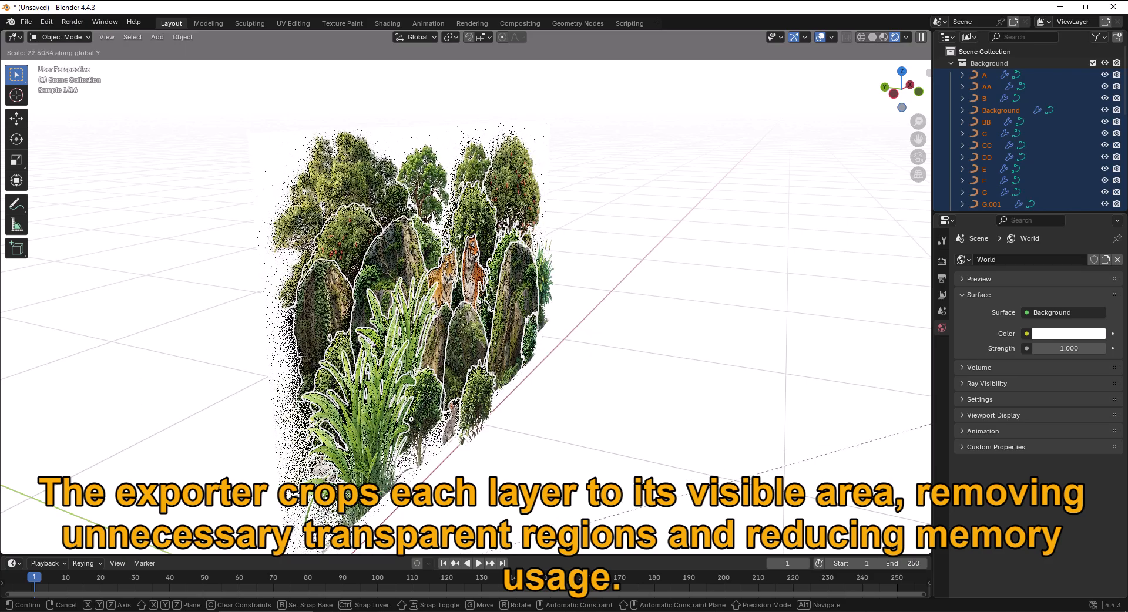
click(34, 399)
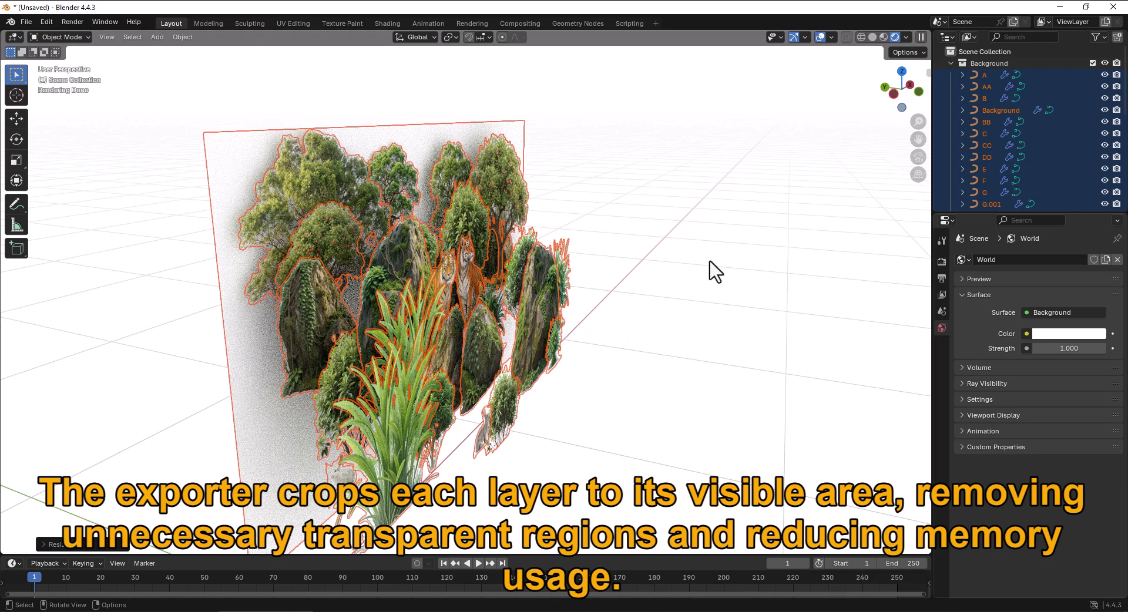
Hide the viewport overlays and examine the spread-out layers from the front and up close
click(821, 37)
click(800, 176)
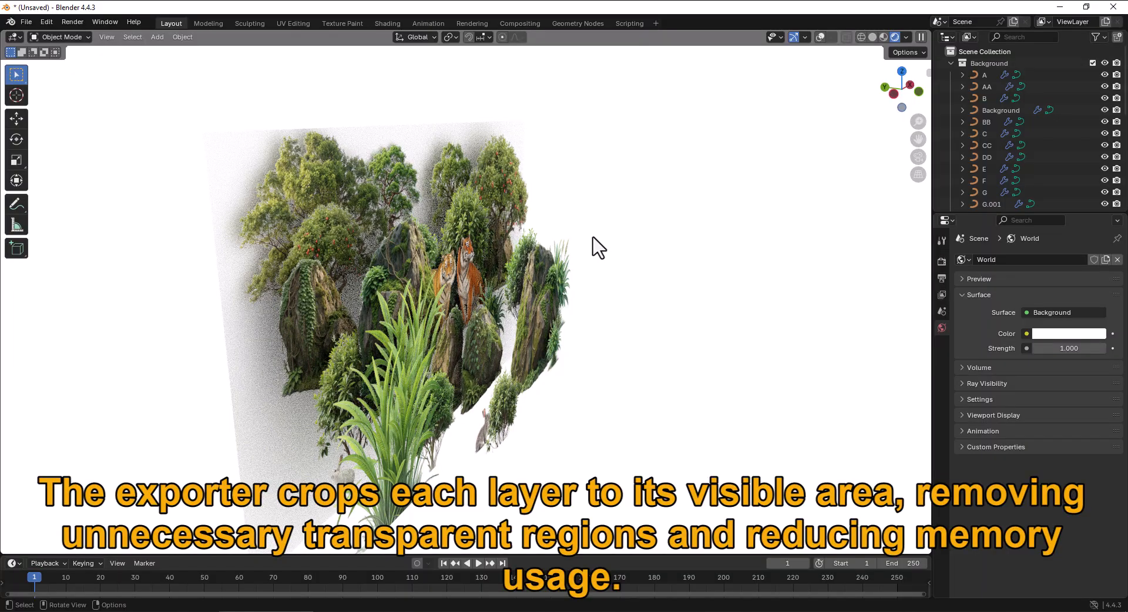
middle_drag(598, 247, 687, 338)
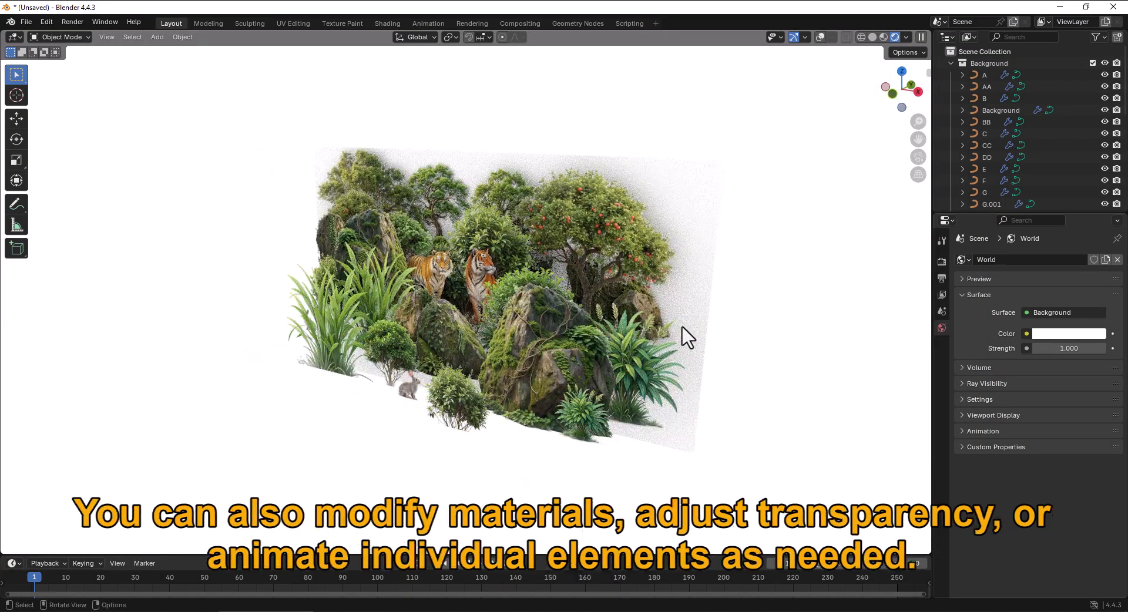
scroll(610, 294, up, 5)
middle_drag(610, 294, 475, 324)
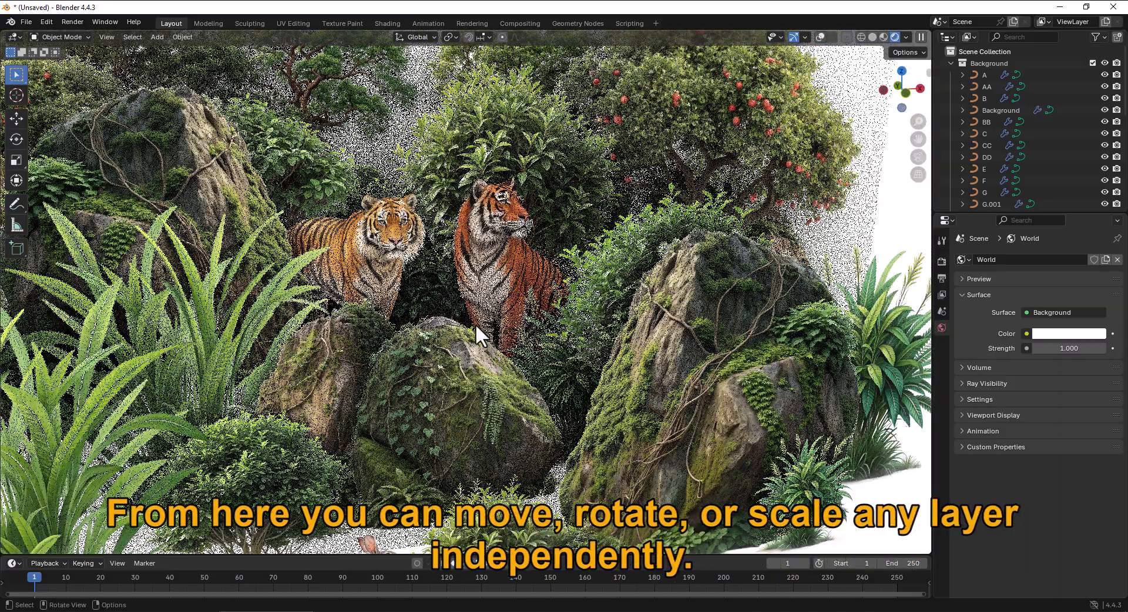
Move the large mossy foreground rock, layer C, to the right and turn the viewport overlays back on
scroll(479, 335, down, 4)
click(520, 363)
key(g)
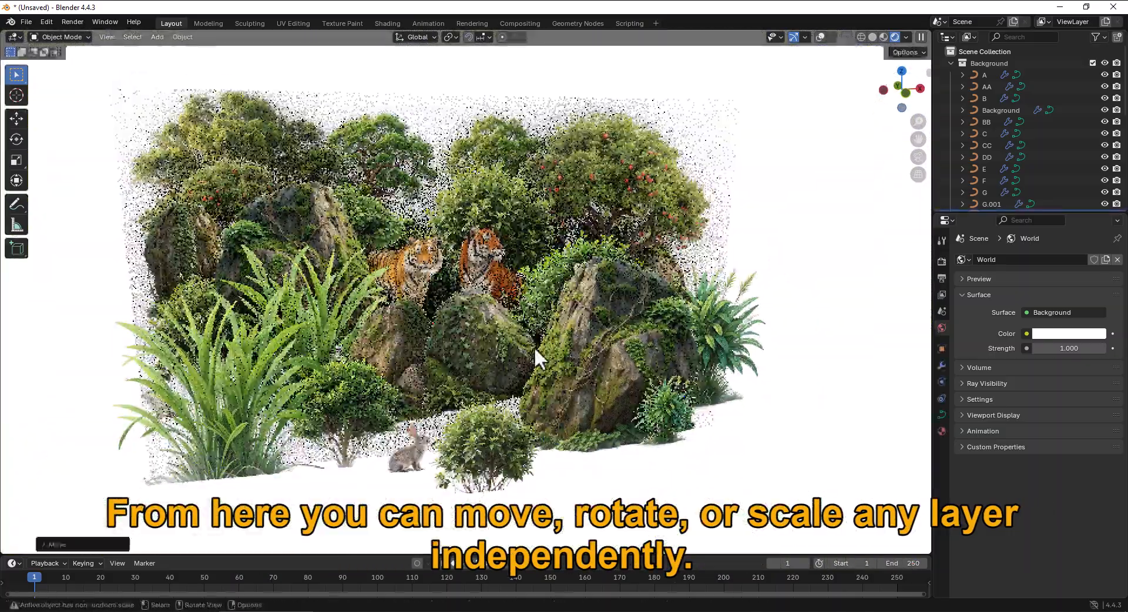
click(742, 239)
click(821, 37)
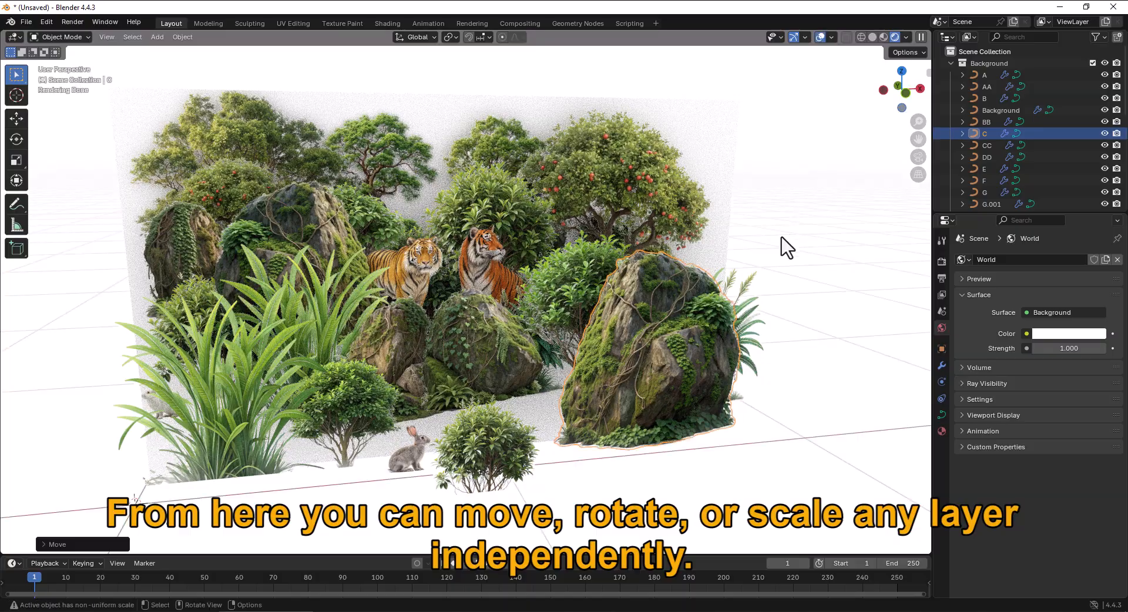
Move the small foreground bush slightly to the right and scale up the rabbit
click(509, 456)
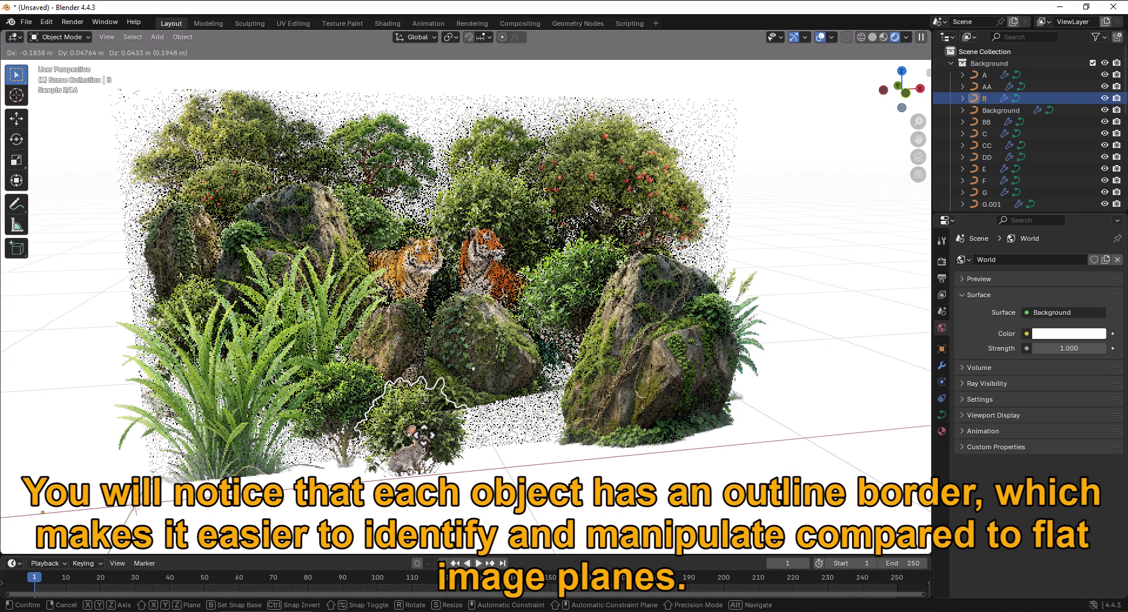
click(407, 461)
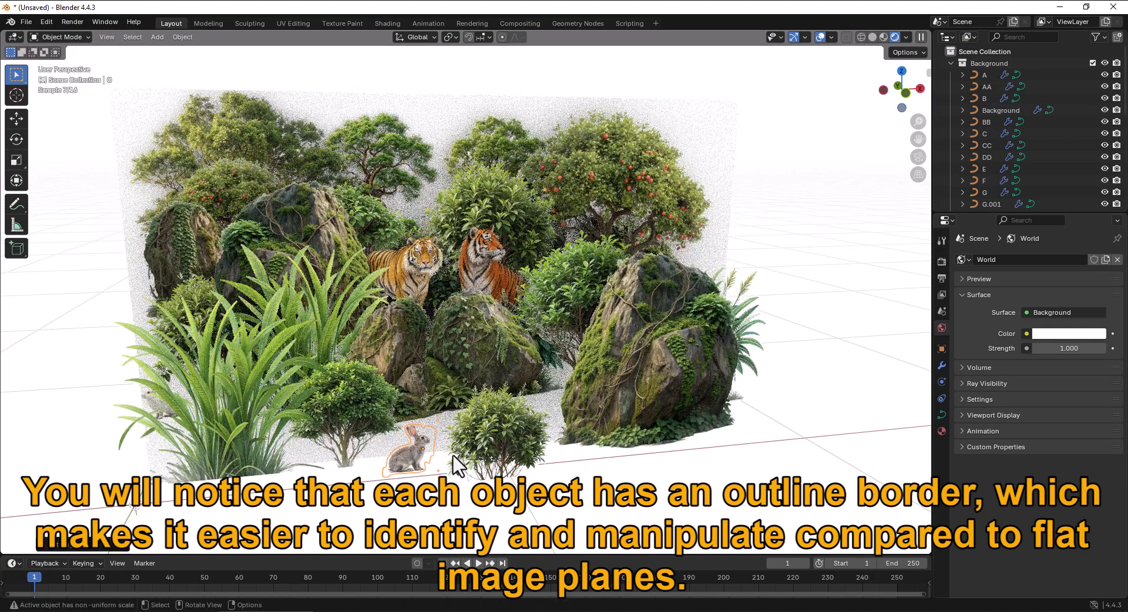
key(s)
click(561, 435)
Rotate the rabbit about 180 degrees around the global Z axis and display its material settings
mouse_move(365, 436)
middle_down()
mouse_move(464, 442)
mouse_move(348, 445)
middle_up()
key(r)
key(z)
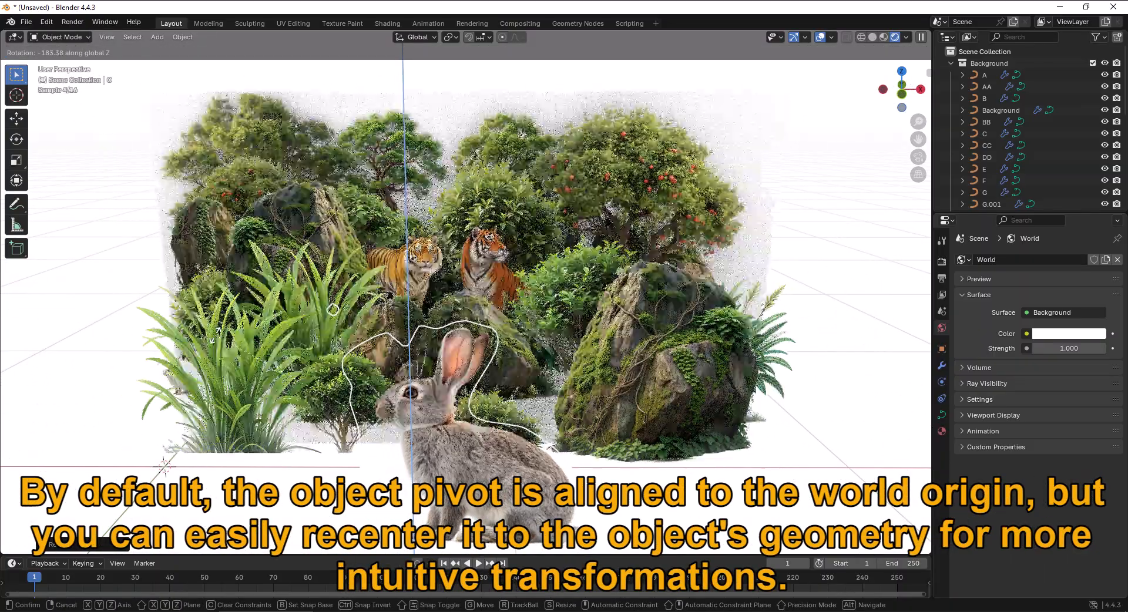
click(488, 436)
scroll(467, 387, up, 4)
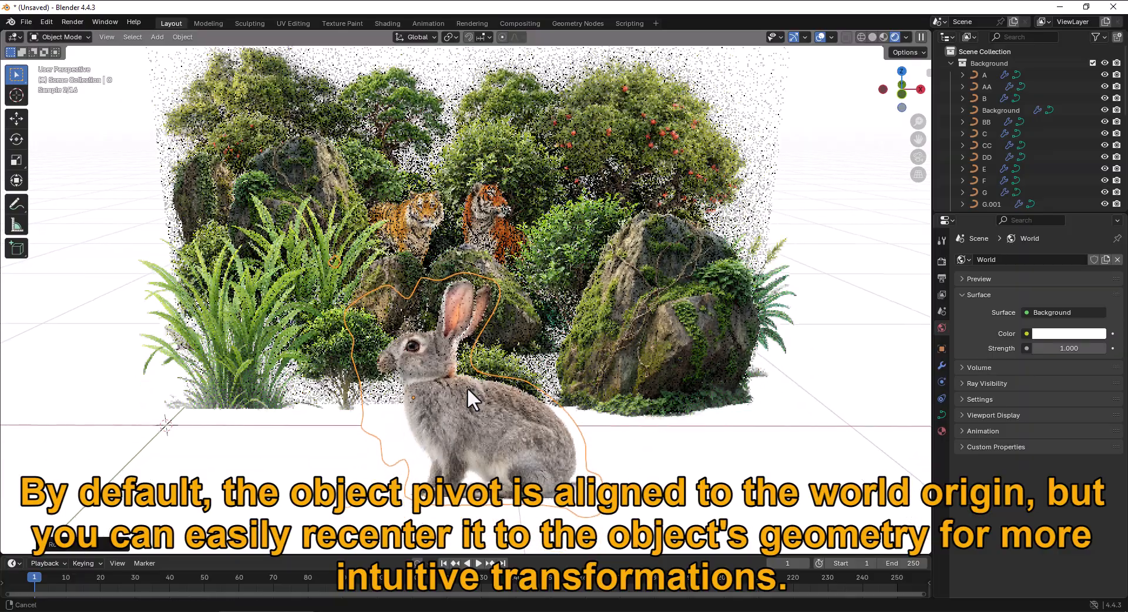
click(942, 430)
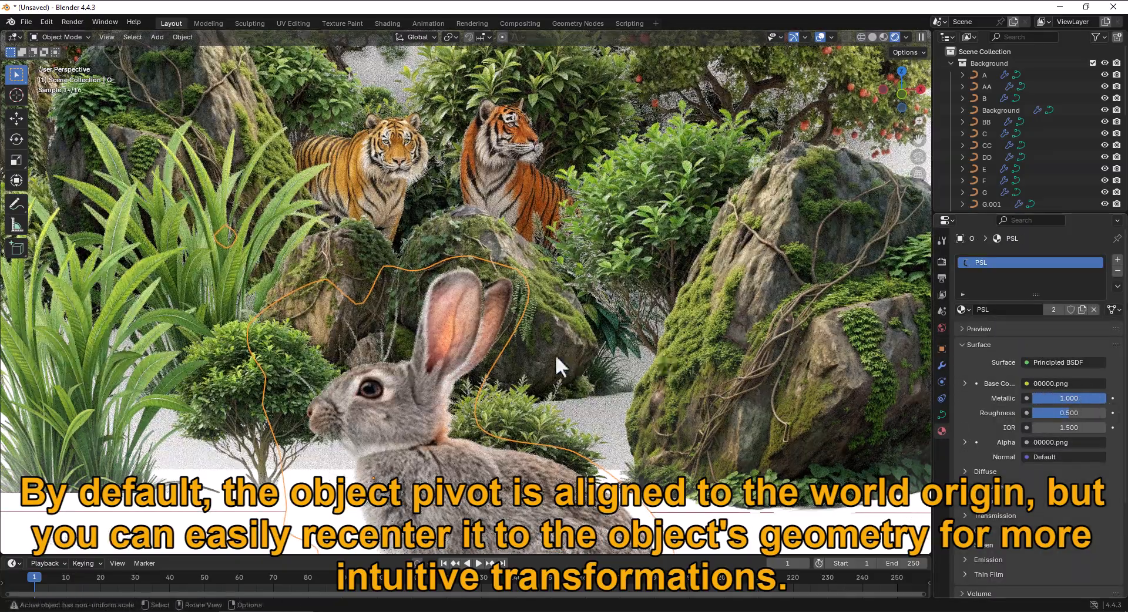
Move the two tigers closer together and lower them behind the mossy rocks
scroll(523, 302, up, 3)
ctrl+middle_drag(550, 219, 541, 305)
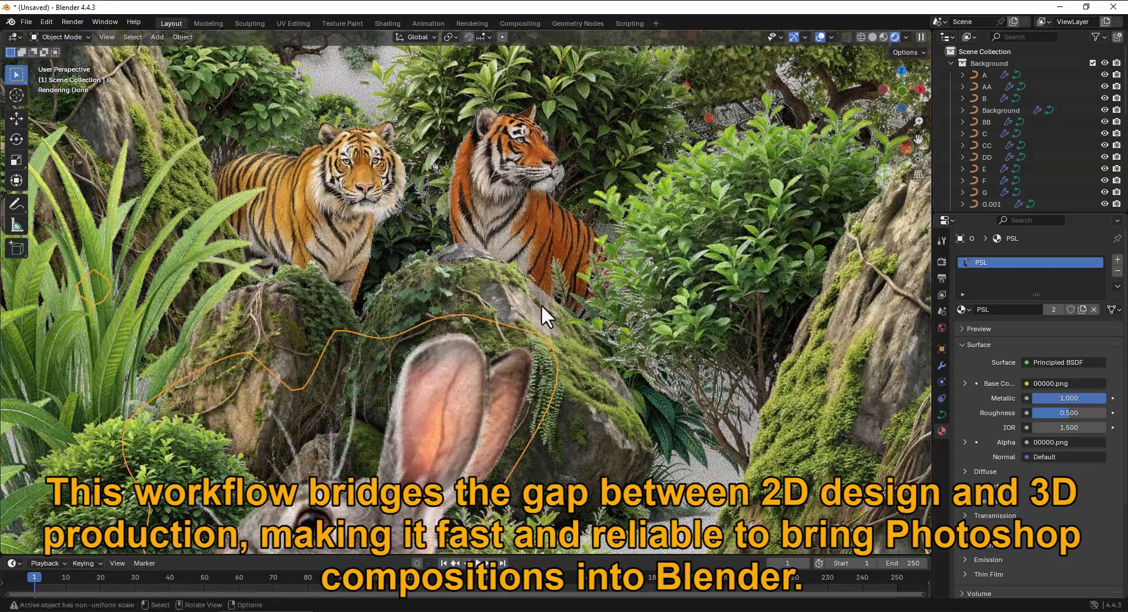
click(522, 233)
key(g)
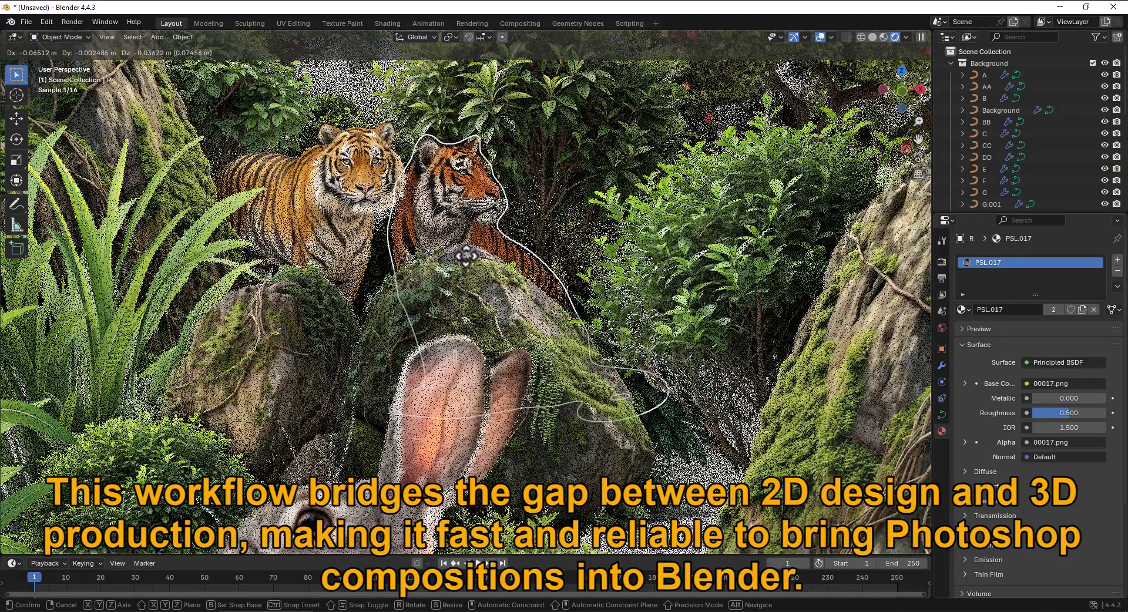
click(466, 256)
click(310, 178)
key(g)
click(350, 216)
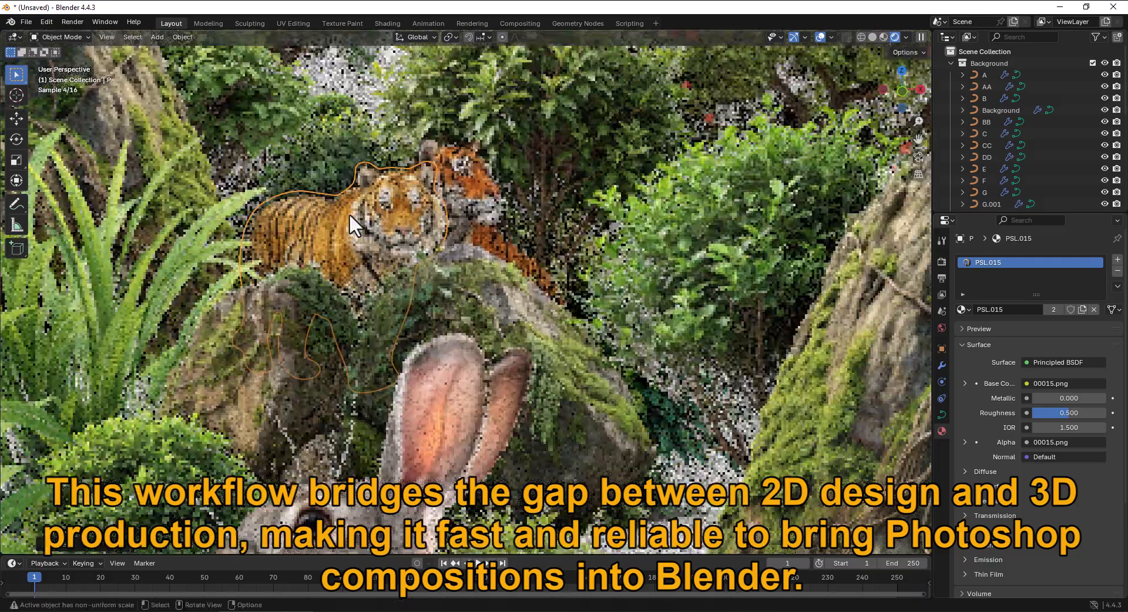
key(g)
click(353, 253)
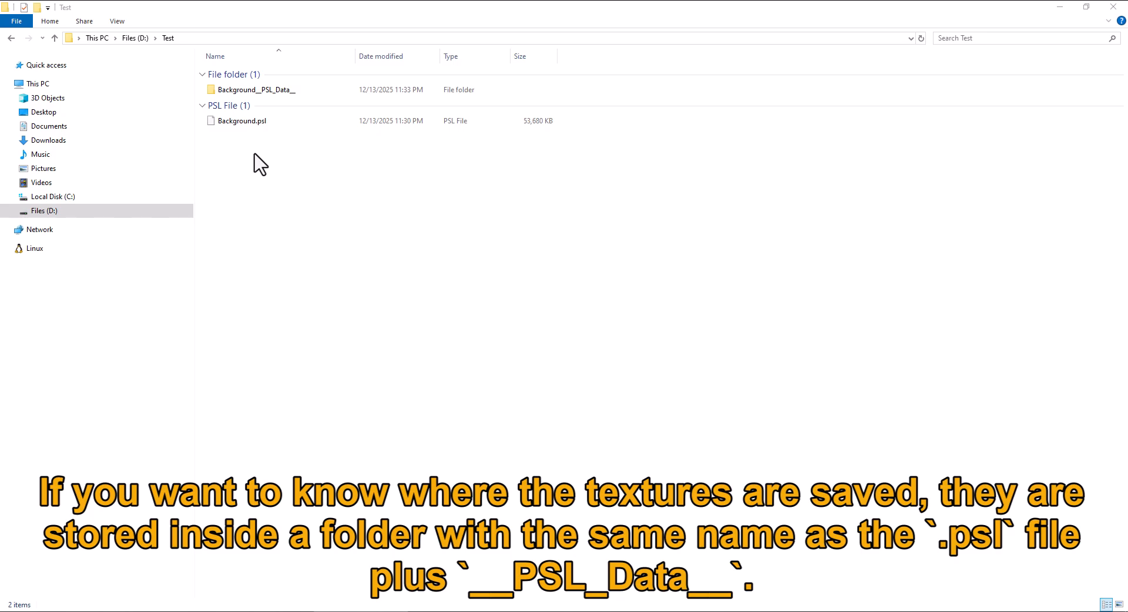
In File Explorer, open the Background__PSL_Data__ folder and look through the exported PNG textures
click(305, 90)
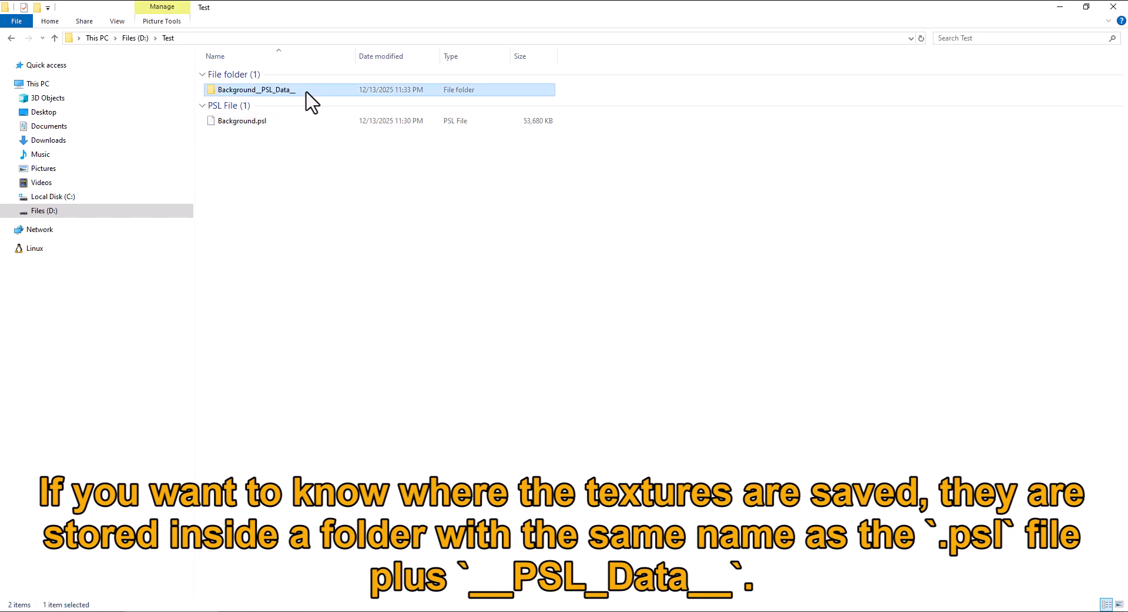
double_click(305, 90)
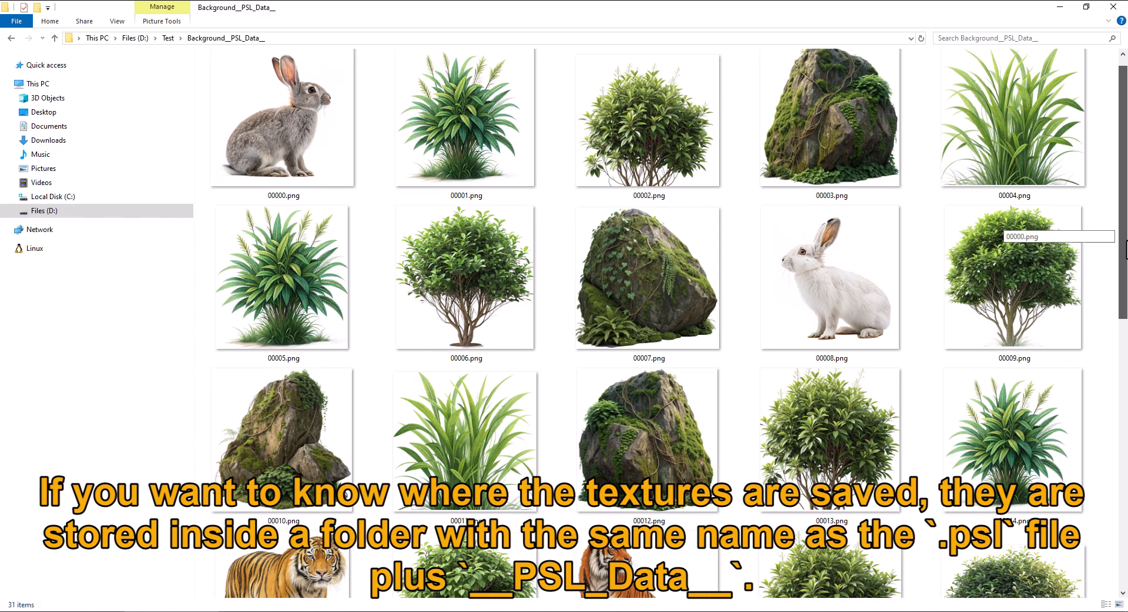
drag(1125, 249, 1124, 521)
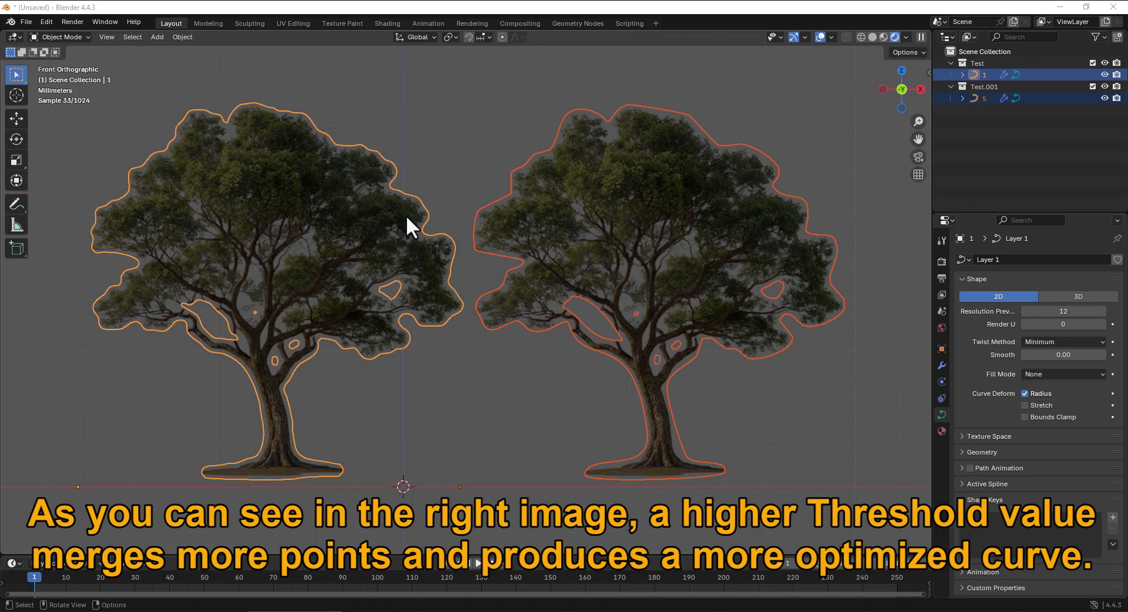
In Blender, put the two selected tree curves into Edit Mode to compare their control points
key(Tab)
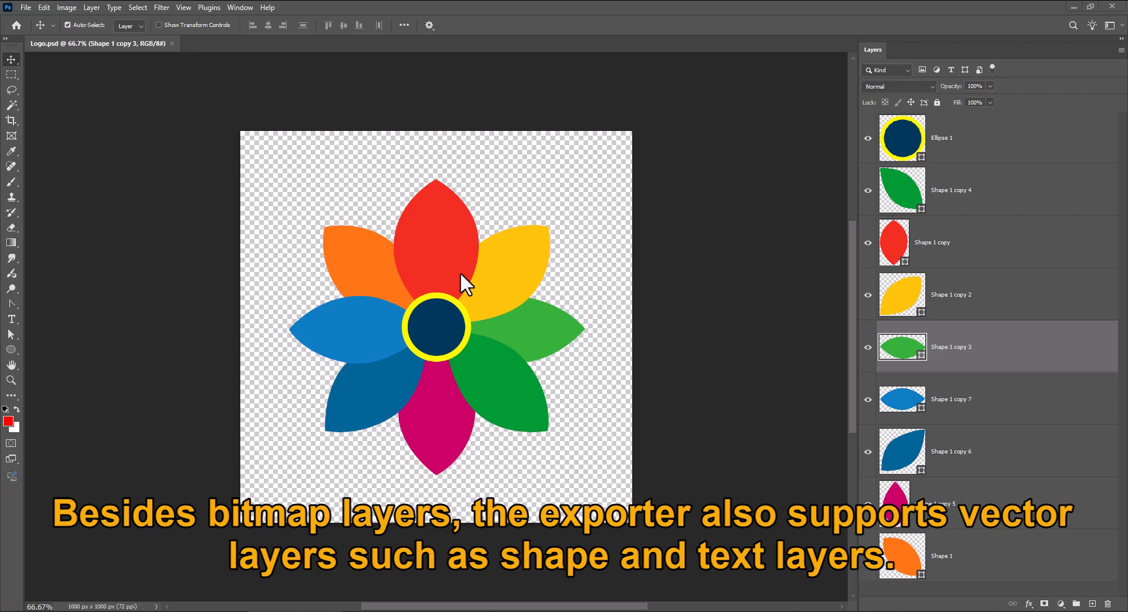
In Photoshop, try pulling each petal of the flower logo outward and shifting its center circle to the left
click(450, 267)
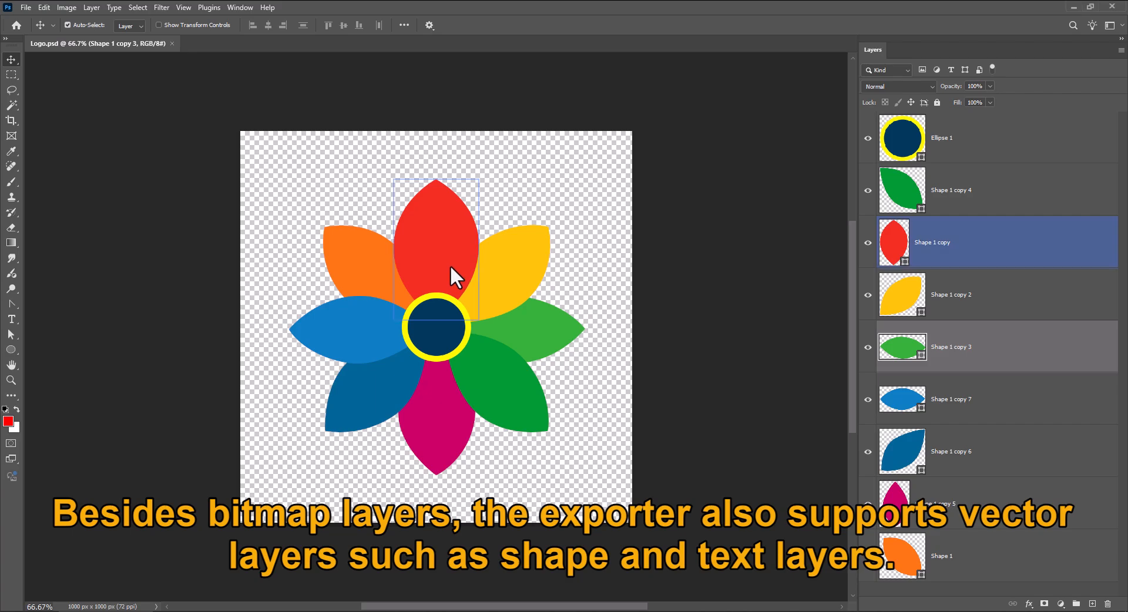
drag(450, 266, 452, 217)
drag(511, 289, 552, 247)
drag(387, 280, 345, 229)
drag(369, 341, 316, 339)
drag(371, 378, 320, 418)
drag(429, 406, 425, 458)
drag(488, 380, 546, 436)
drag(508, 330, 546, 330)
drag(433, 327, 402, 324)
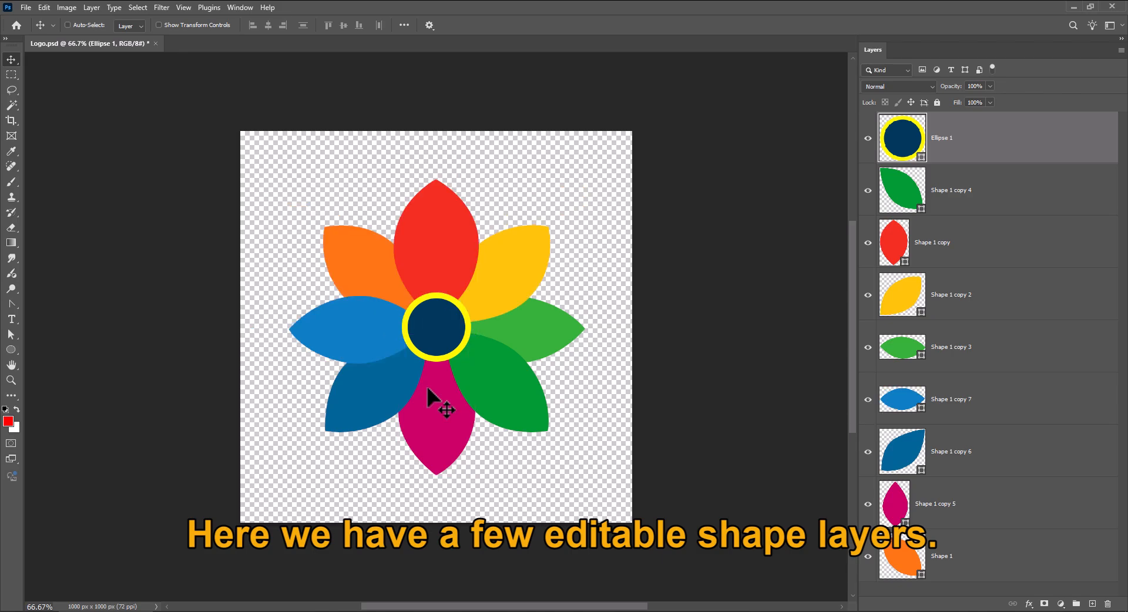
Try narrowing the red petal by moving both side anchor points inward and pulling out a curve handle
alt+scroll(440, 232, up, 3)
click(446, 244)
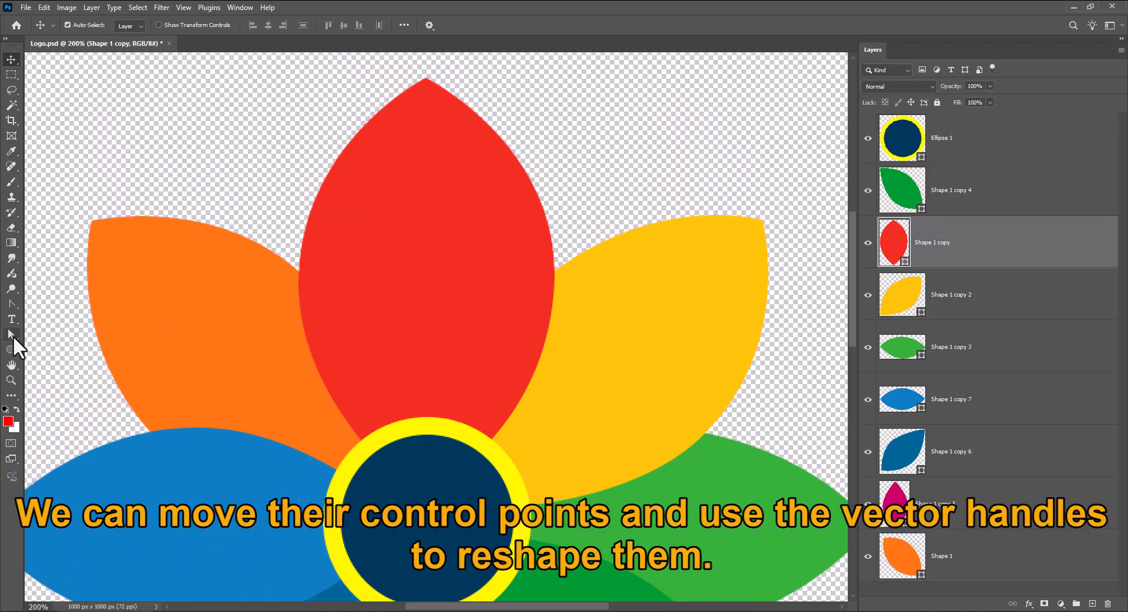
click(11, 335)
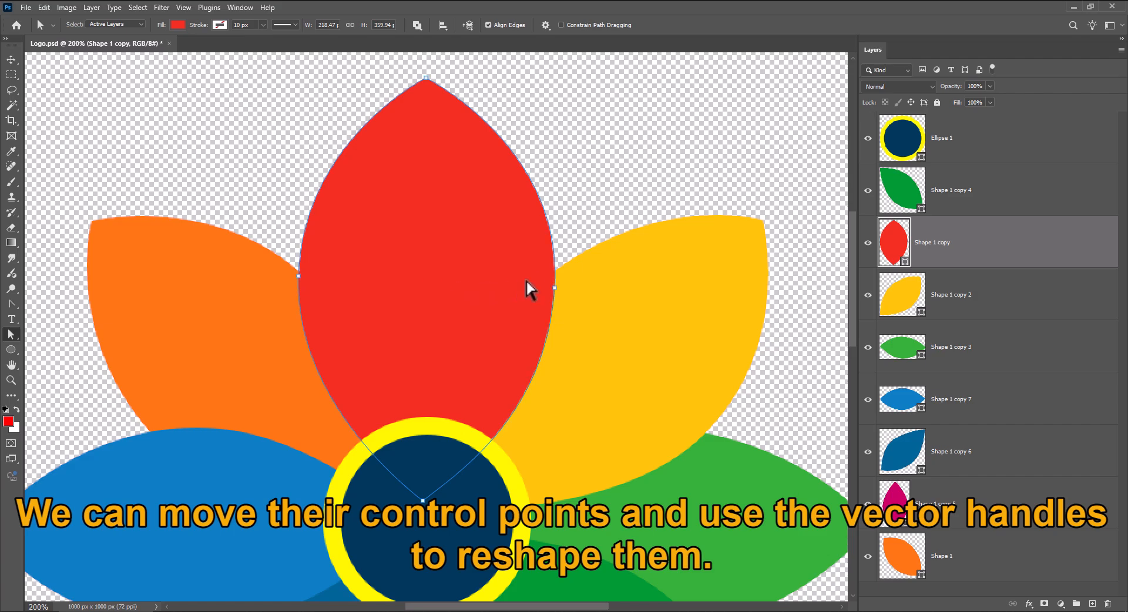
drag(554, 288, 485, 288)
drag(299, 276, 355, 292)
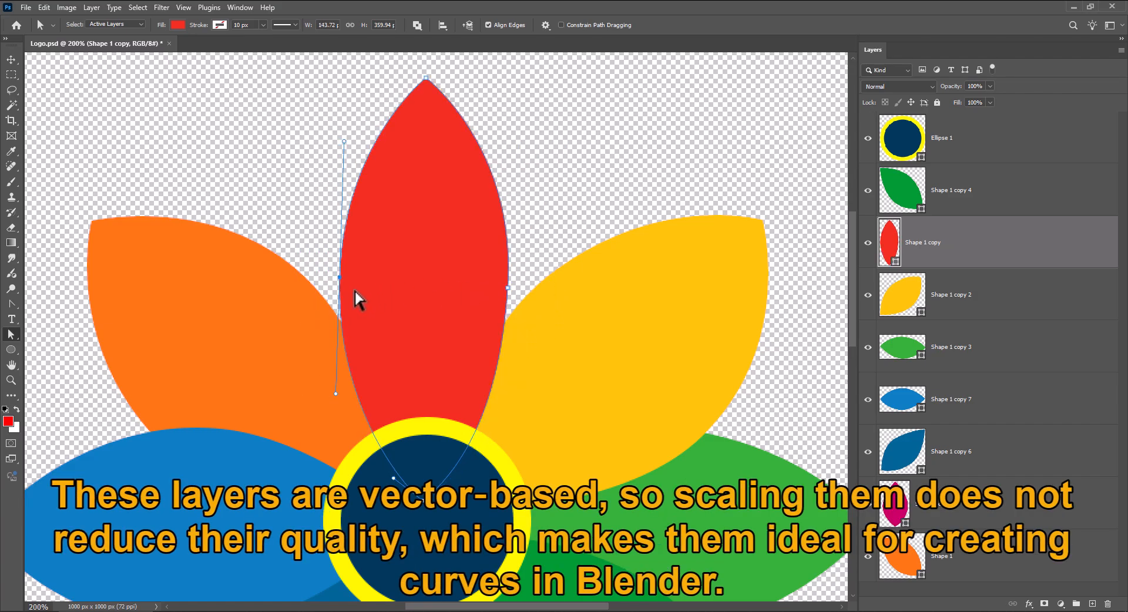
drag(344, 142, 258, 167)
Undo the three anchor and handle edits on the red petal
key(ctrl+z)
key(ctrl+z)
key(ctrl+z)
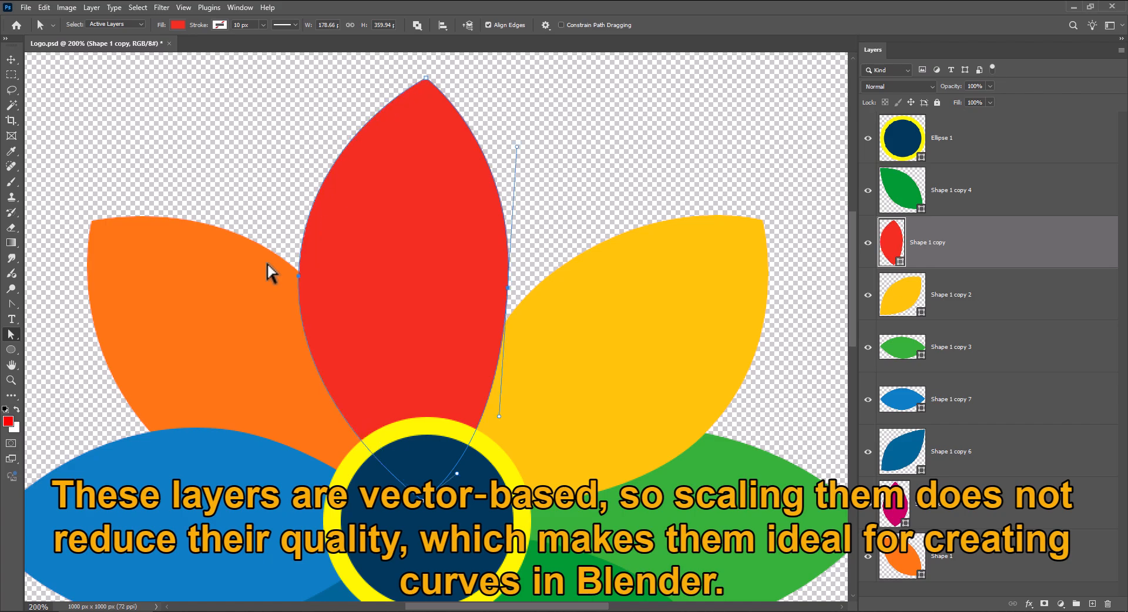
drag(462, 336, 442, 276)
alt+click(440, 283)
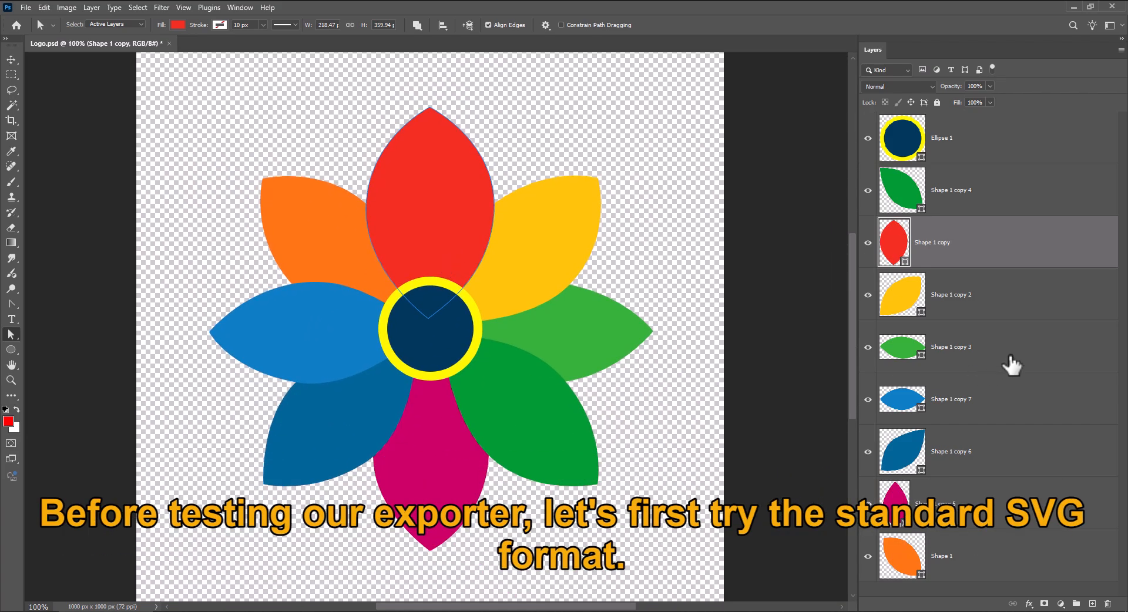
Pull the outer tips of the light green petal, Shape 1 copy 3, and the dark blue petal, Shape 1 copy 6, outward
click(1005, 358)
drag(654, 332, 688, 332)
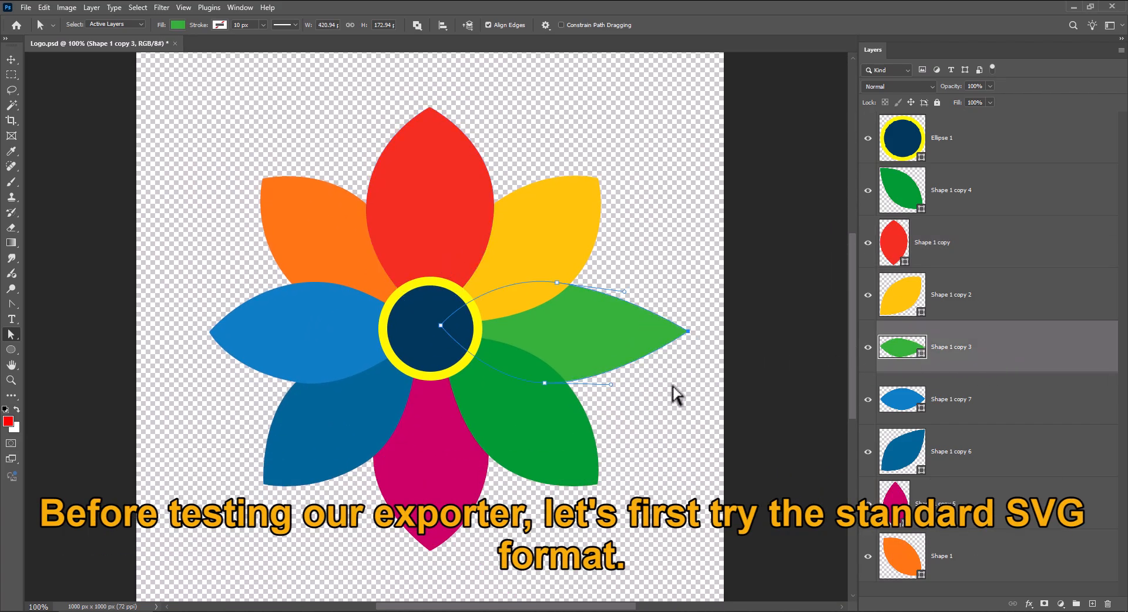
click(962, 469)
drag(366, 443, 385, 383)
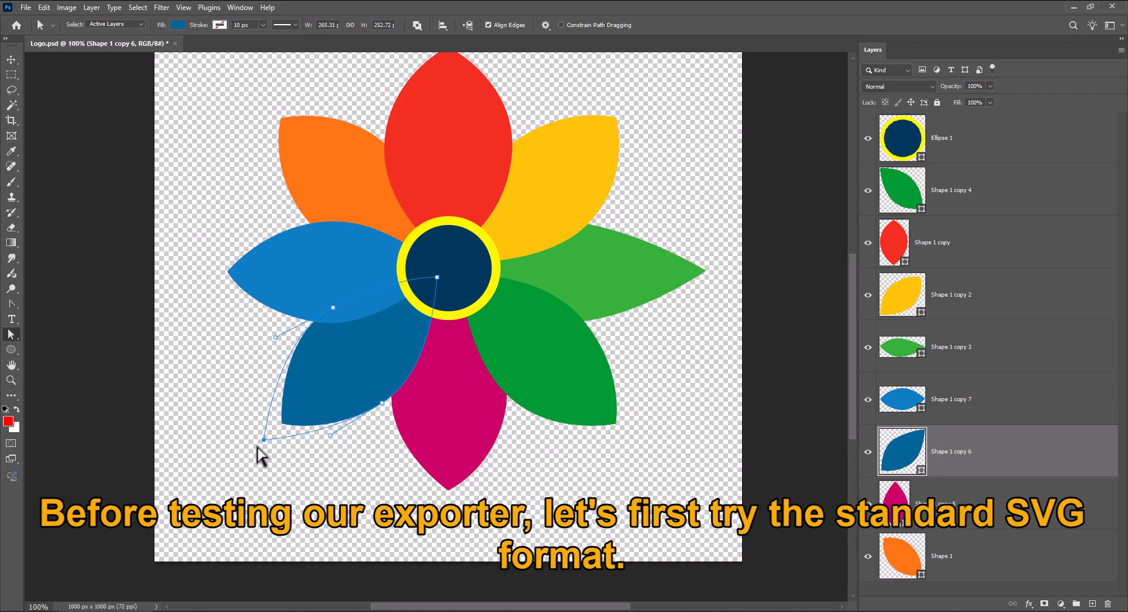
drag(260, 456, 260, 455)
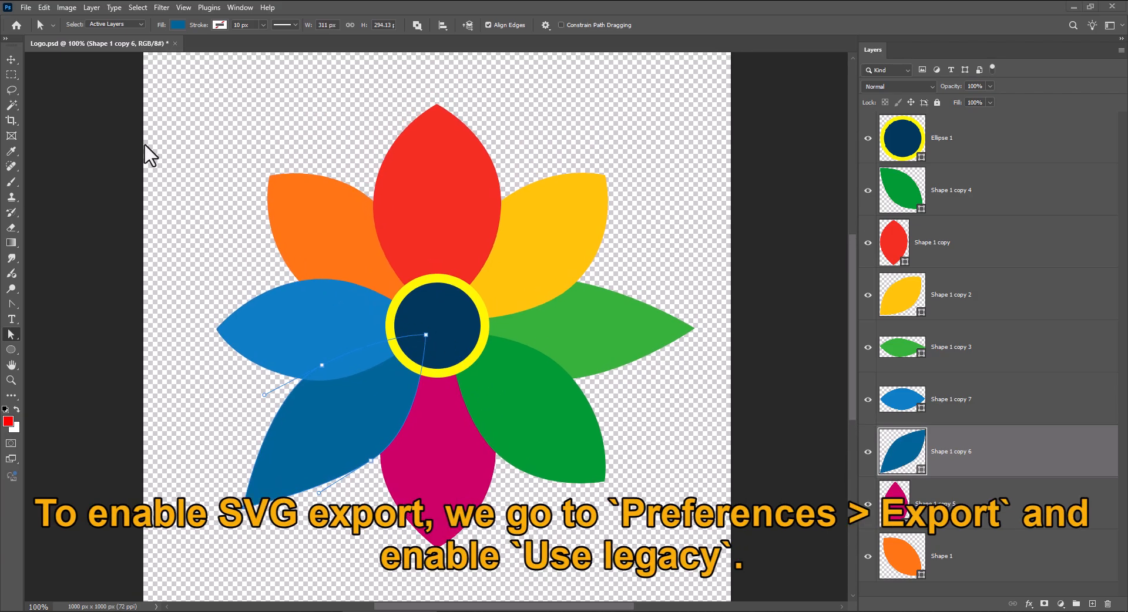
Open the export preferences
click(44, 7)
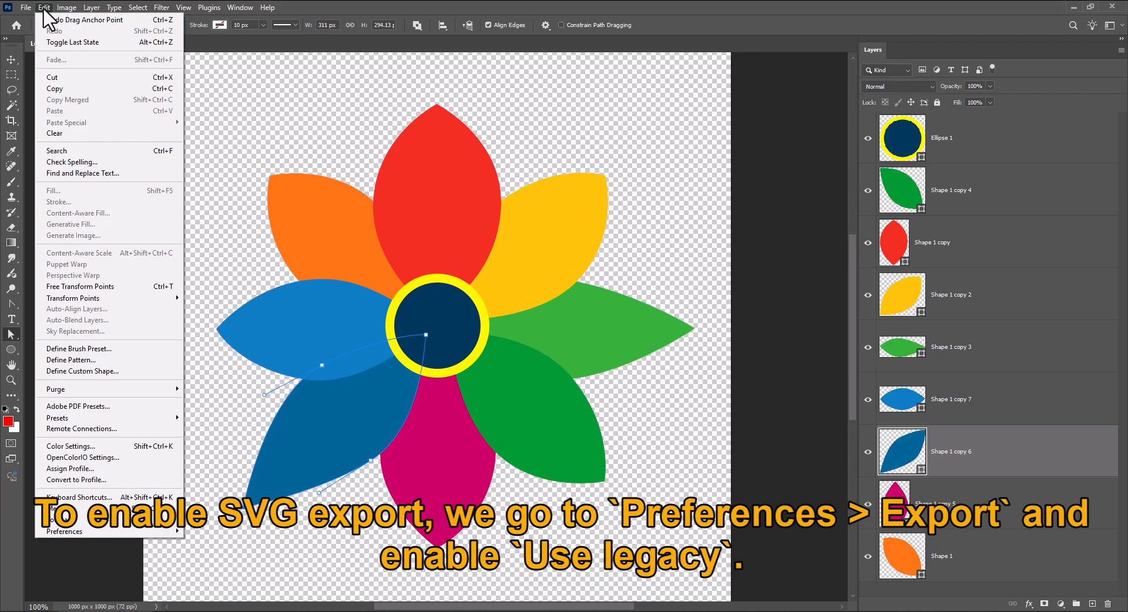
mouse_move(108, 532)
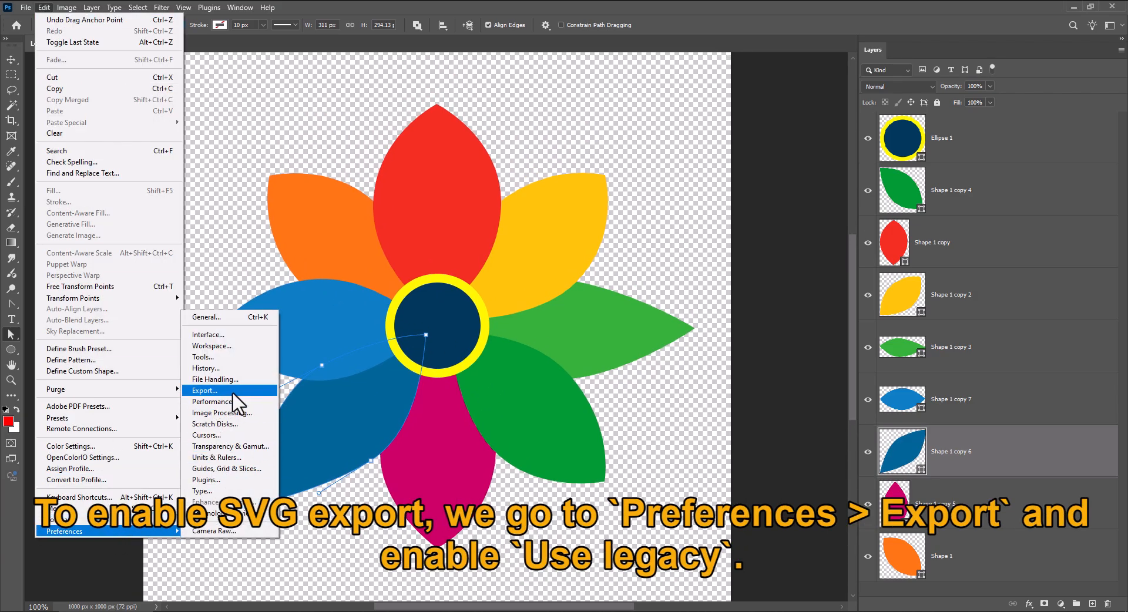
click(258, 392)
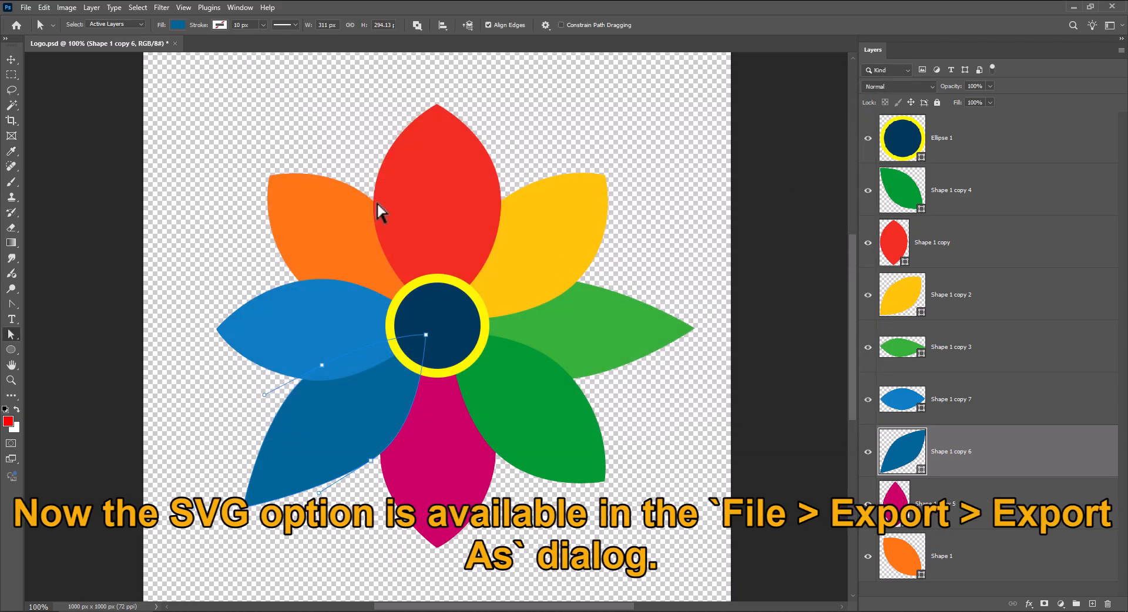
Export the logo with Export As in SVG format at 1000 x 1000 px and save it as Logo.svg
click(25, 8)
mouse_move(65, 190)
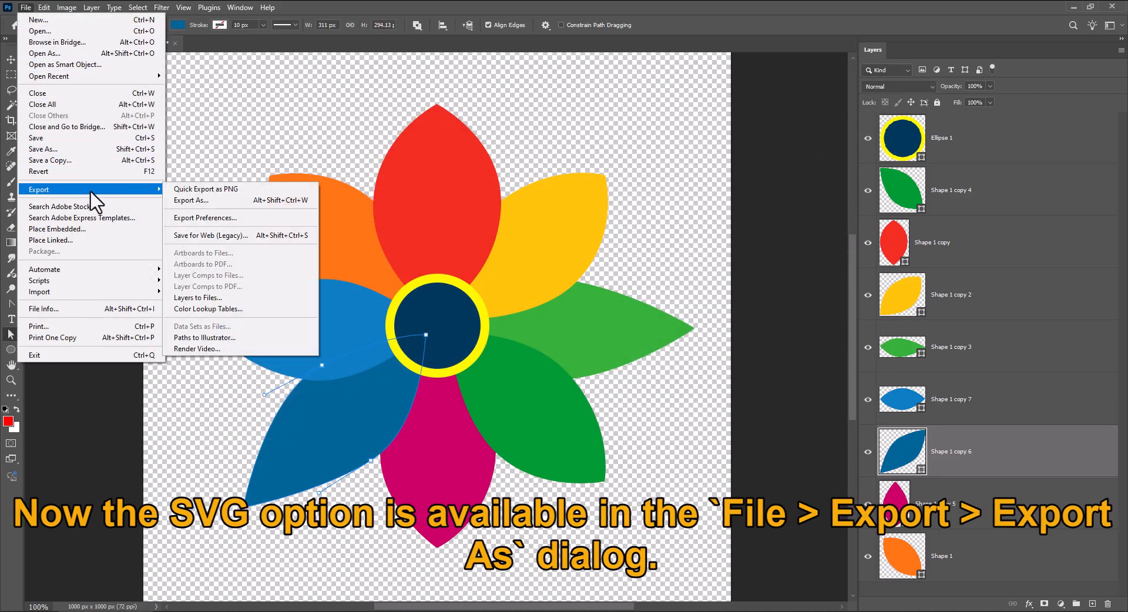
click(251, 203)
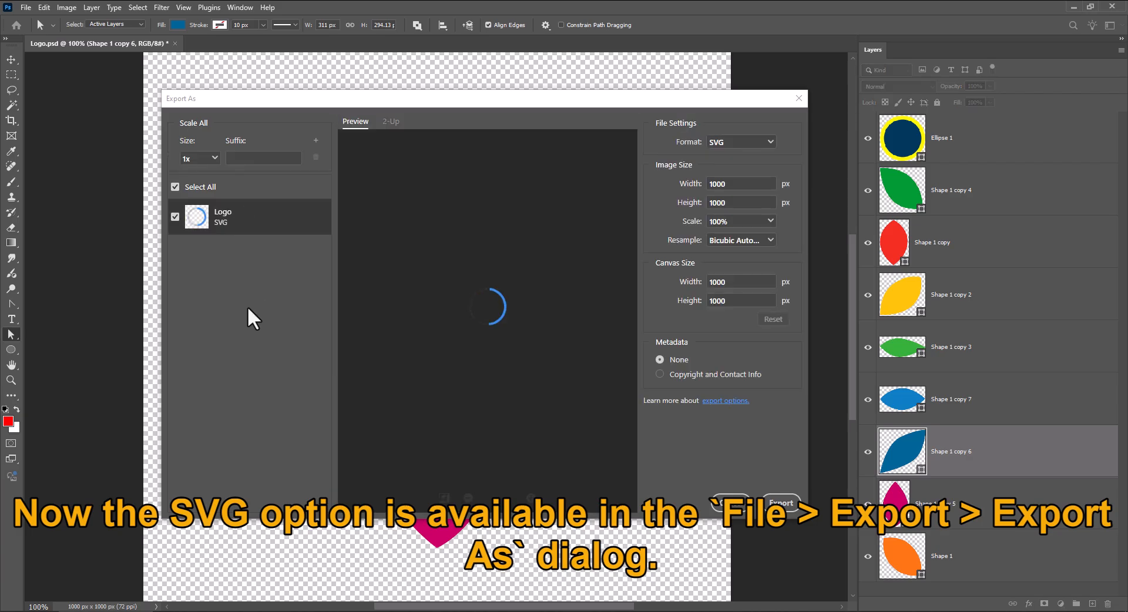
click(741, 143)
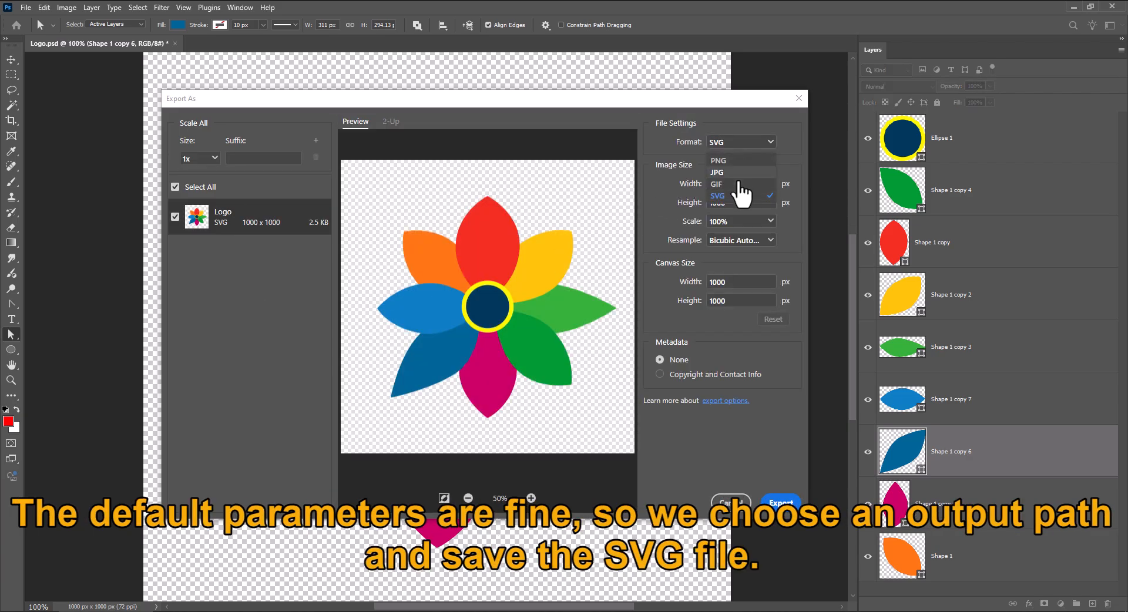
click(738, 217)
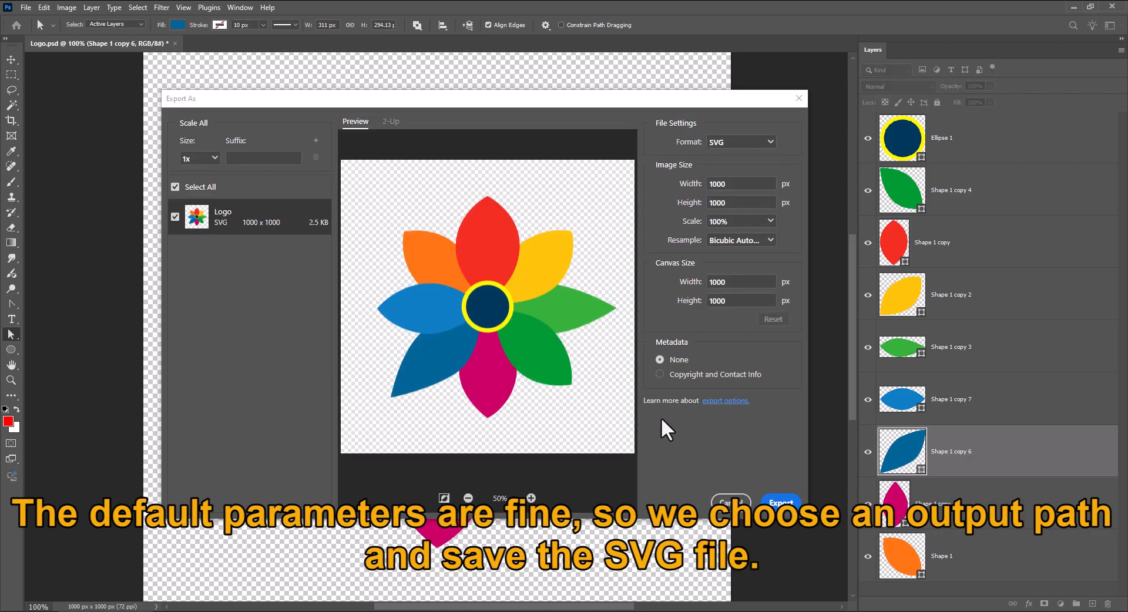
click(791, 516)
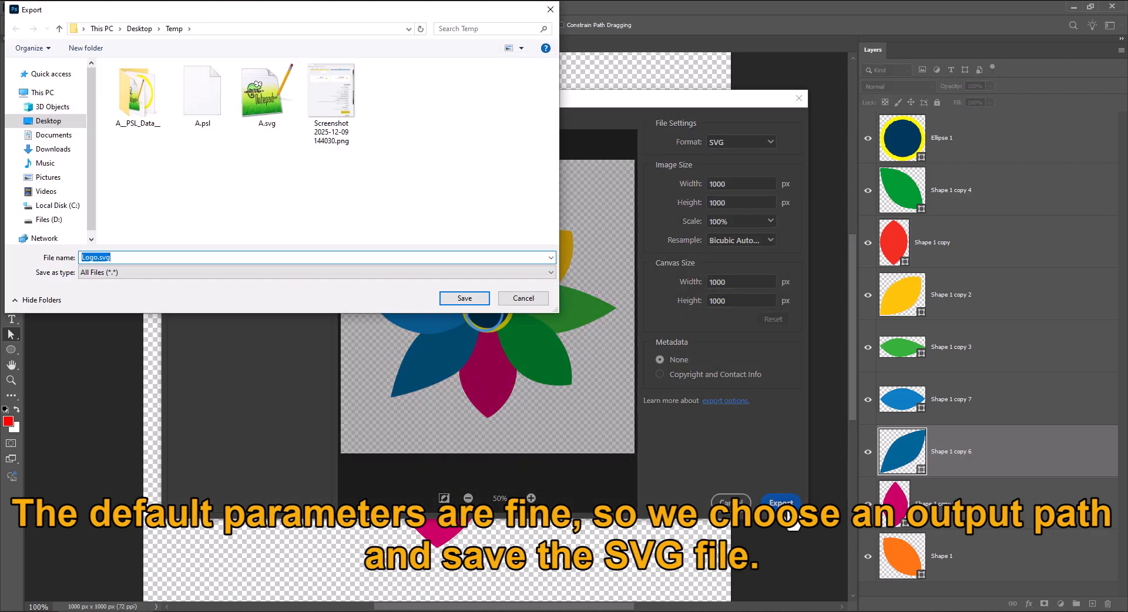
click(455, 294)
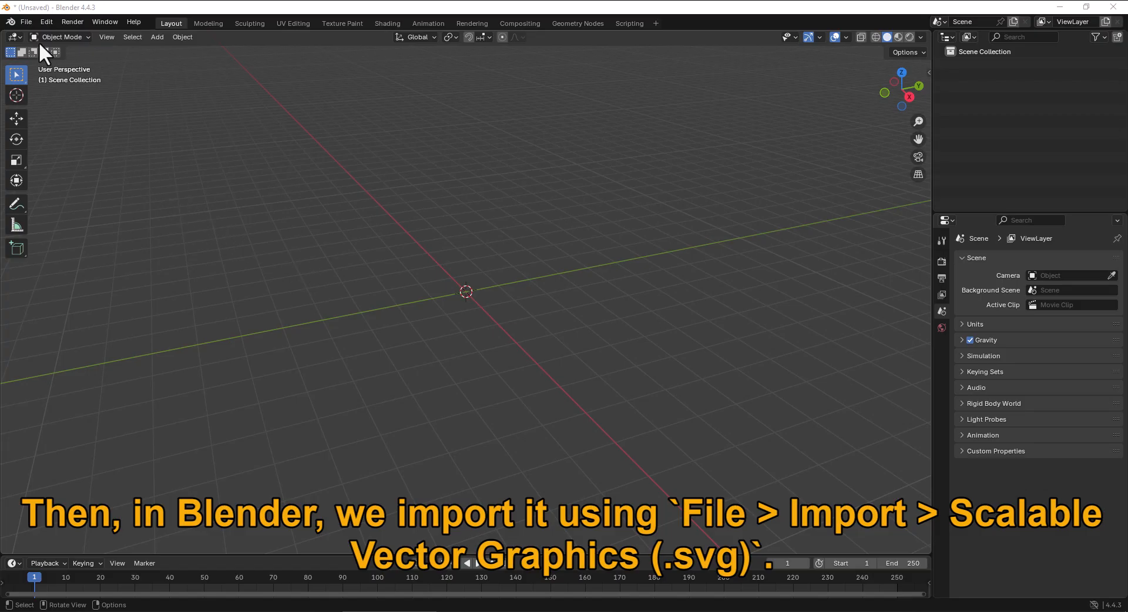
In Blender, import Logo.svg from the Export folder as Scalable Vector Graphics
click(27, 22)
mouse_move(72, 188)
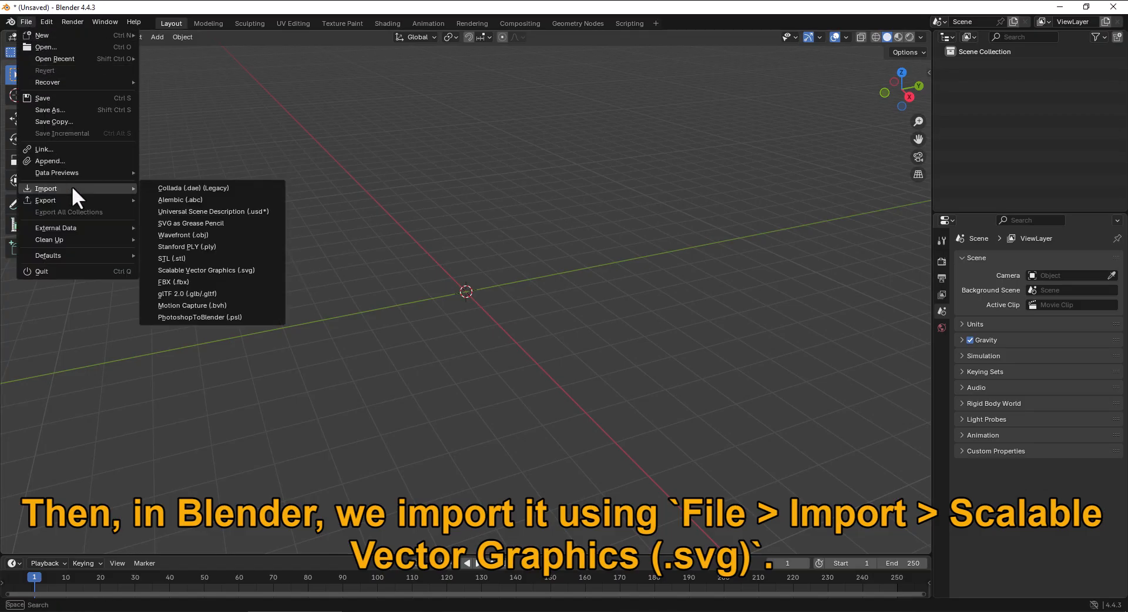
click(269, 271)
click(334, 435)
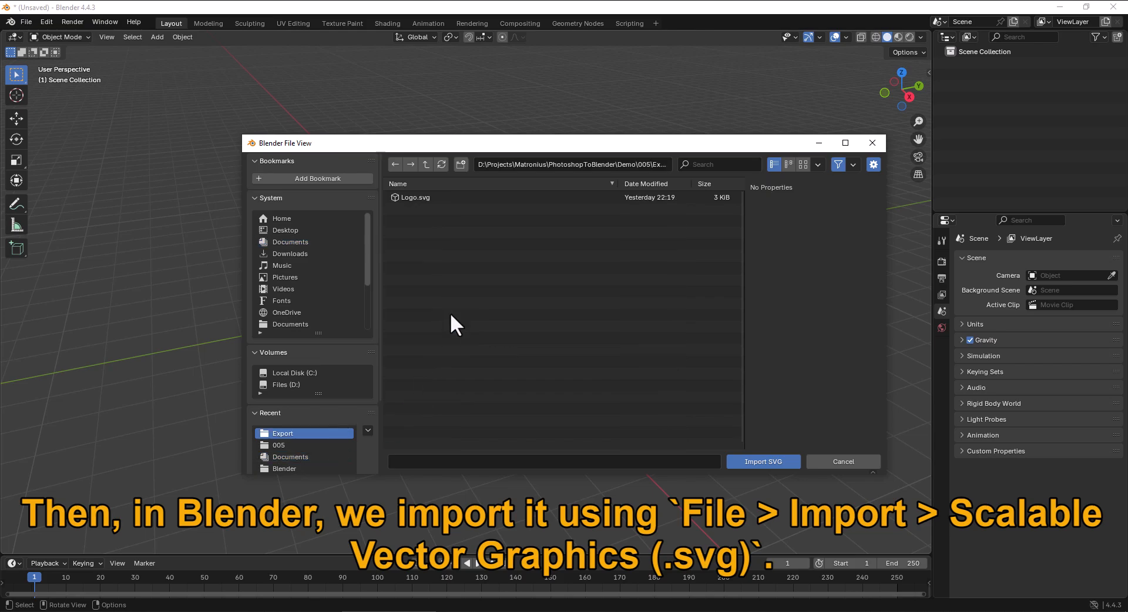
click(421, 198)
click(742, 462)
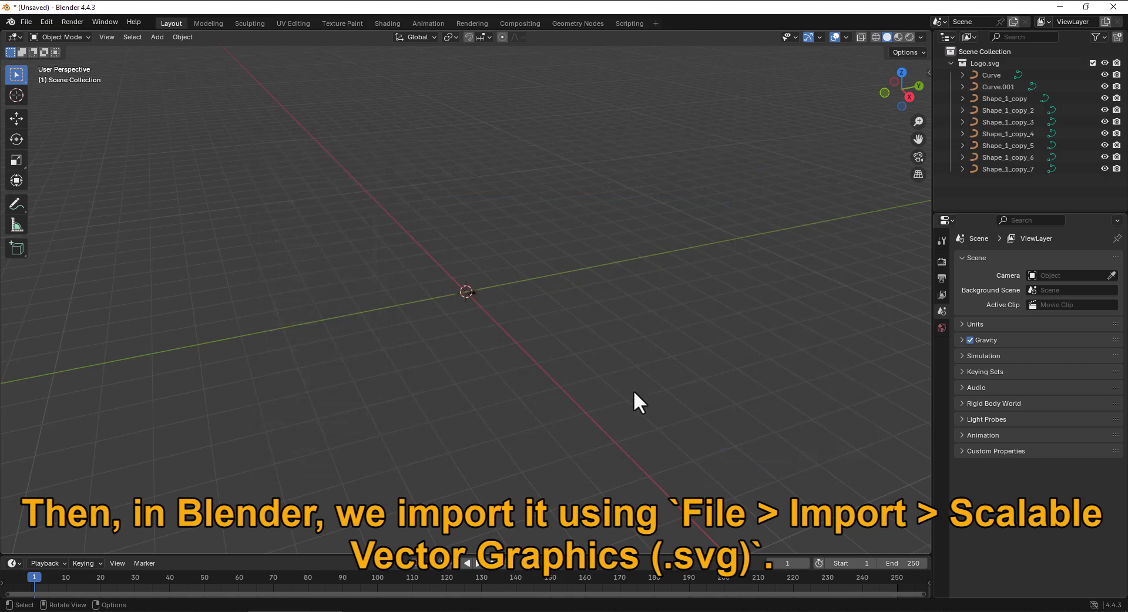
In wireframe shading, move the lower-right, right and upper-right petals of the imported SVG flower outward, away from its centre
click(471, 294)
key(KP_Decimal)
middle_drag(471, 294, 560, 234)
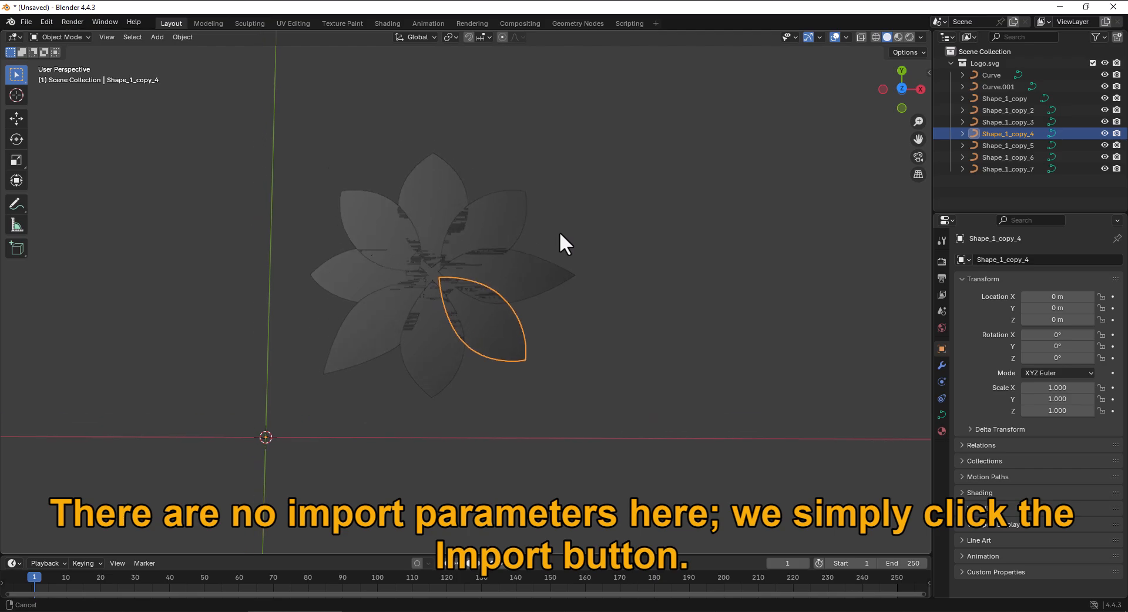
click(875, 37)
key(g)
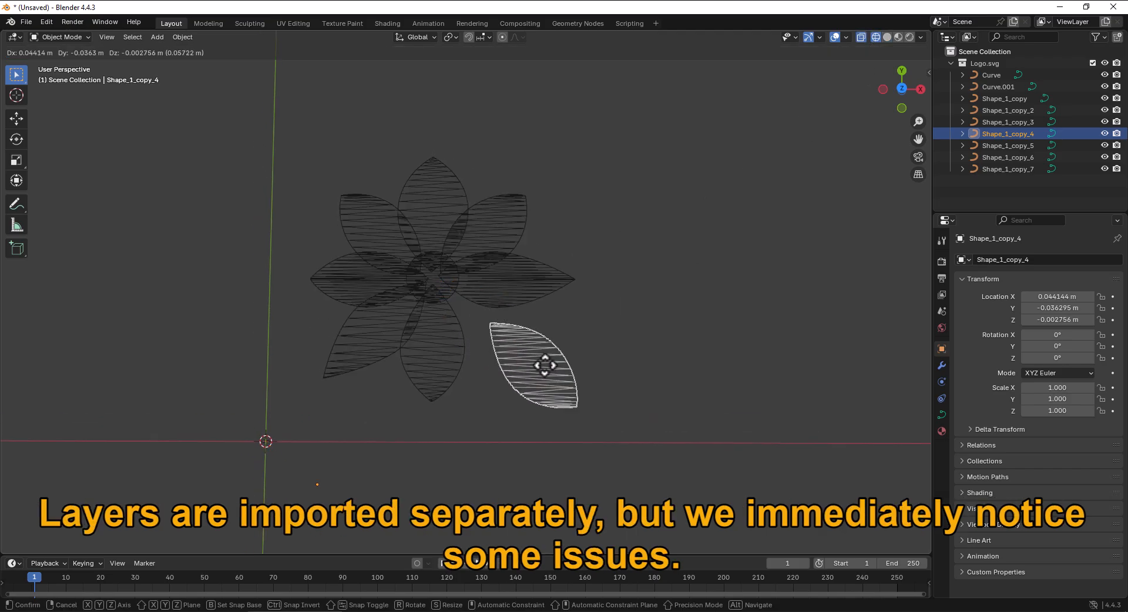
click(565, 382)
click(551, 288)
key(g)
click(635, 286)
click(507, 211)
key(g)
click(558, 165)
Undo the petal moves to put the SVG flower back together
key(ctrl+z)
key(ctrl+z)
key(ctrl+z)
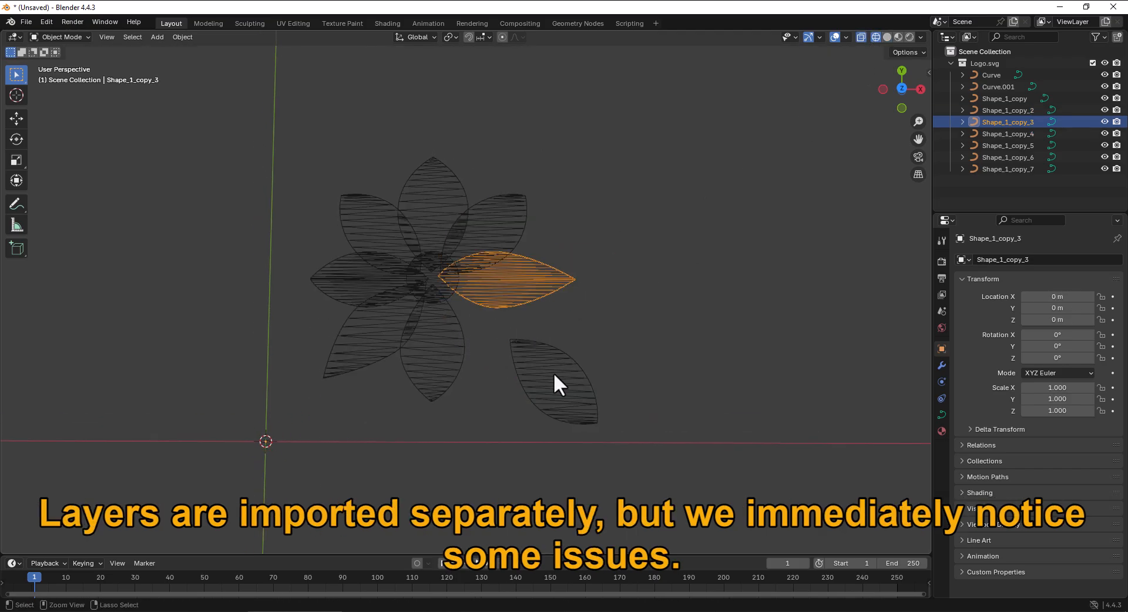
key(ctrl+z)
In material preview shading, change the base color of the SVGMat material on Shape_1_copy_4 to dark red
click(899, 37)
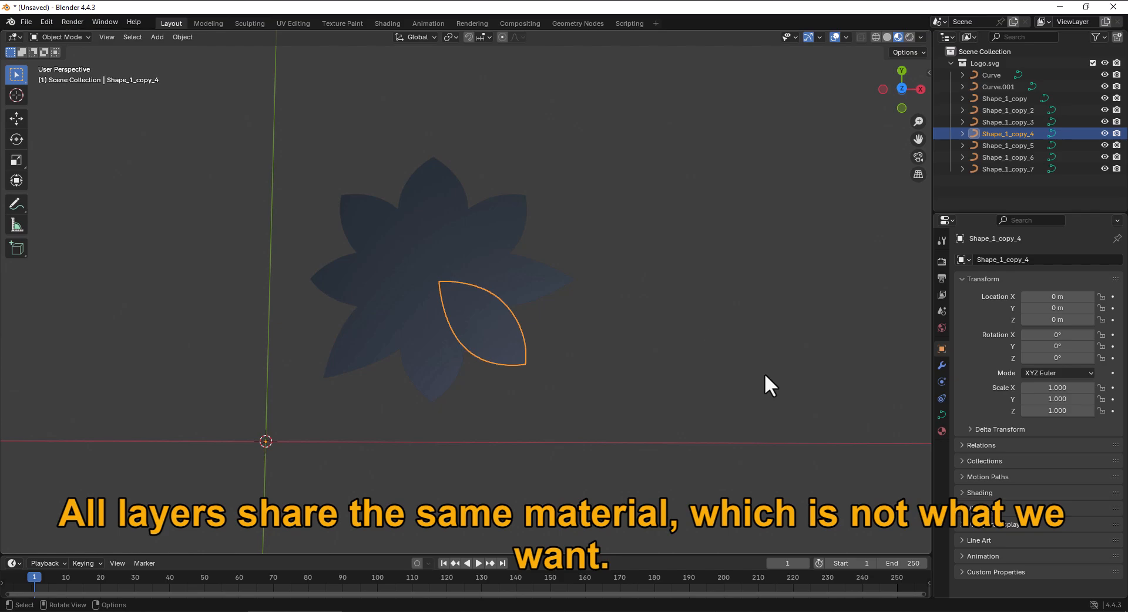
click(943, 430)
click(1043, 376)
drag(1097, 273, 1097, 223)
click(1062, 250)
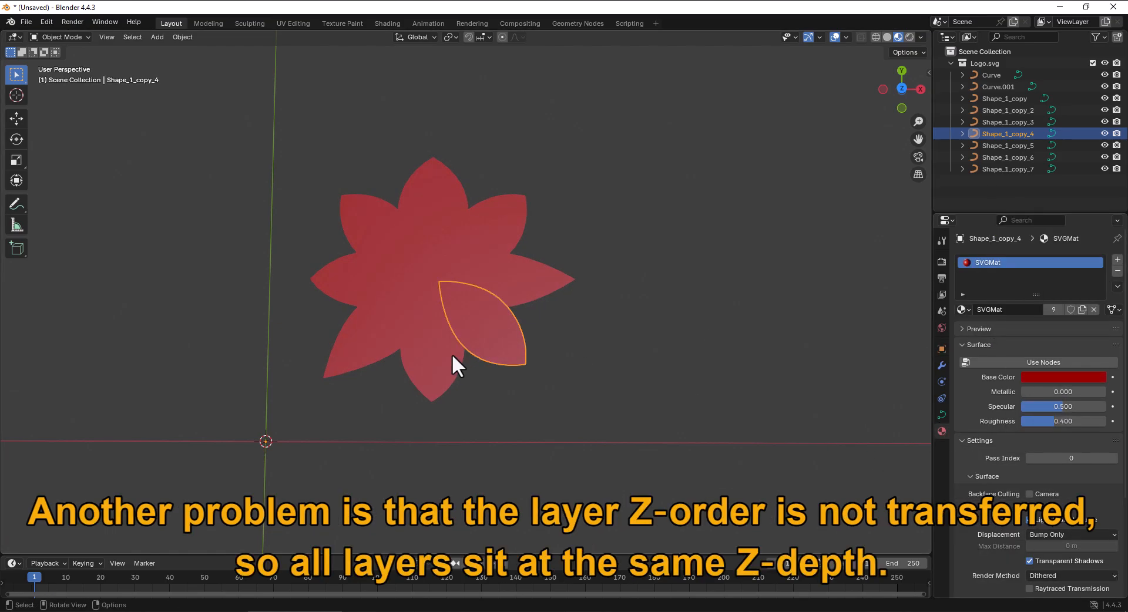
Select all the SVG curves to inspect their depth from an angle, and undo the red base color change
key(a)
middle_drag(452, 354, 559, 303)
key(ctrl+z)
key(ctrl+z)
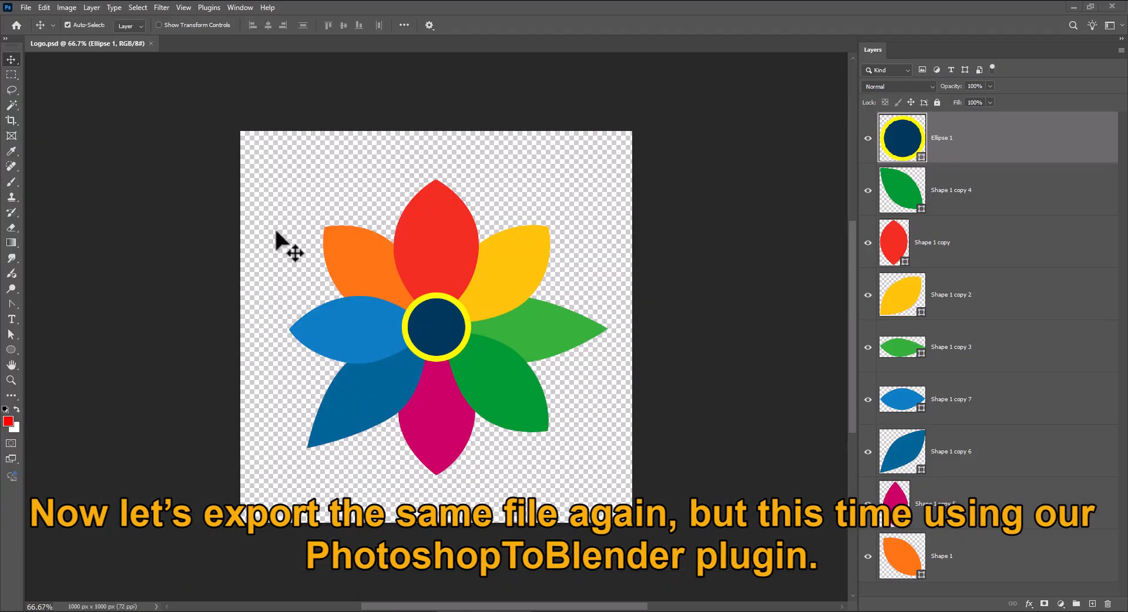
In Photoshop, export the flower with the PhotoshopToBlender script using the default outline options, saving it as Logo in the Export folder
click(26, 8)
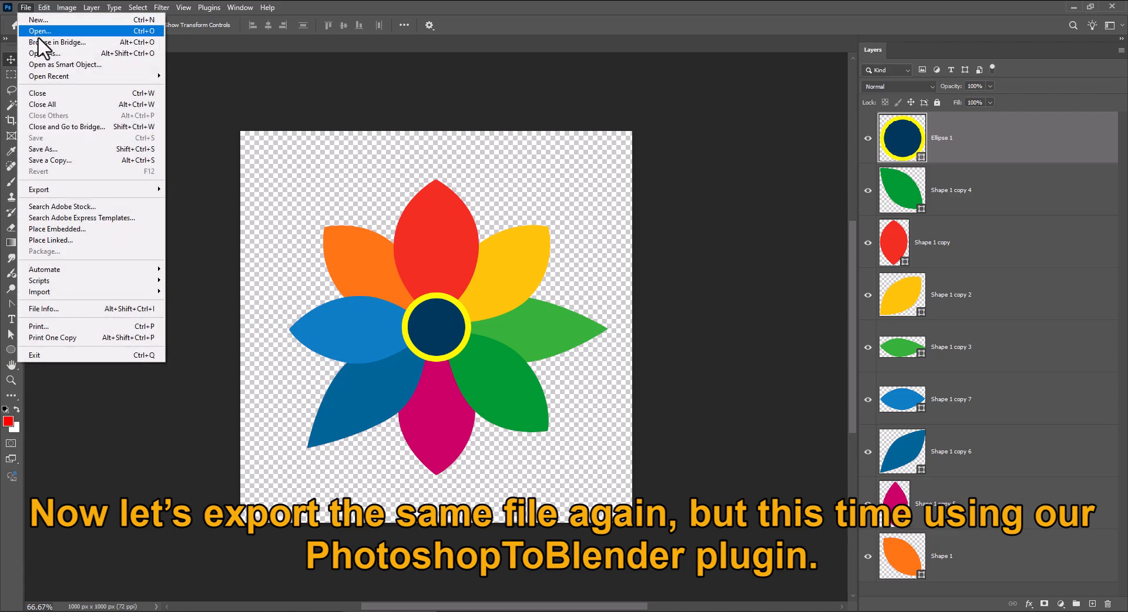
mouse_move(79, 281)
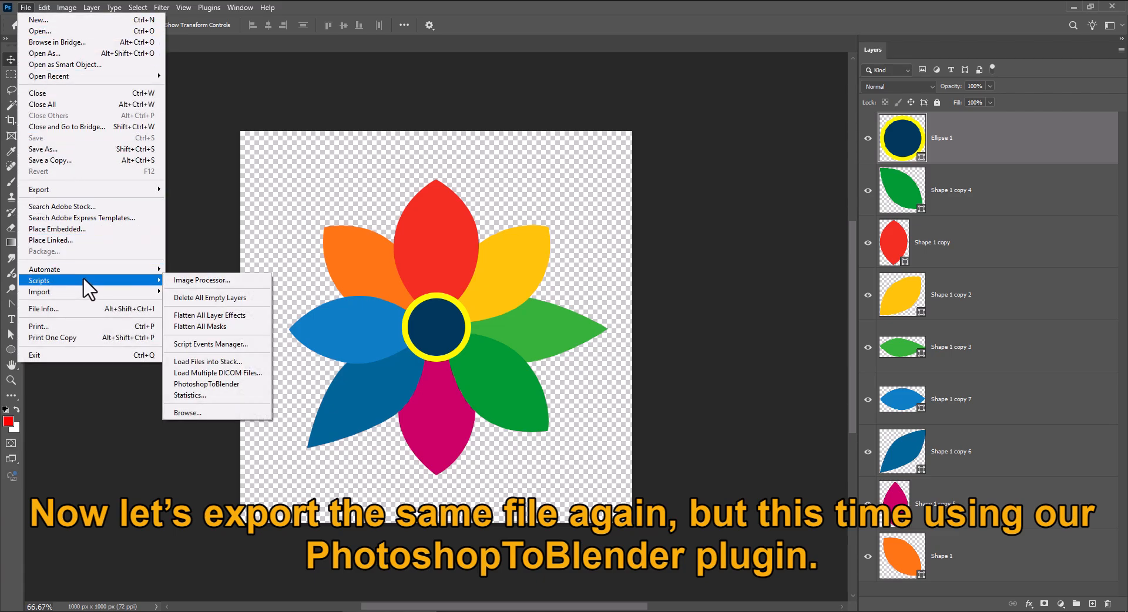
click(262, 385)
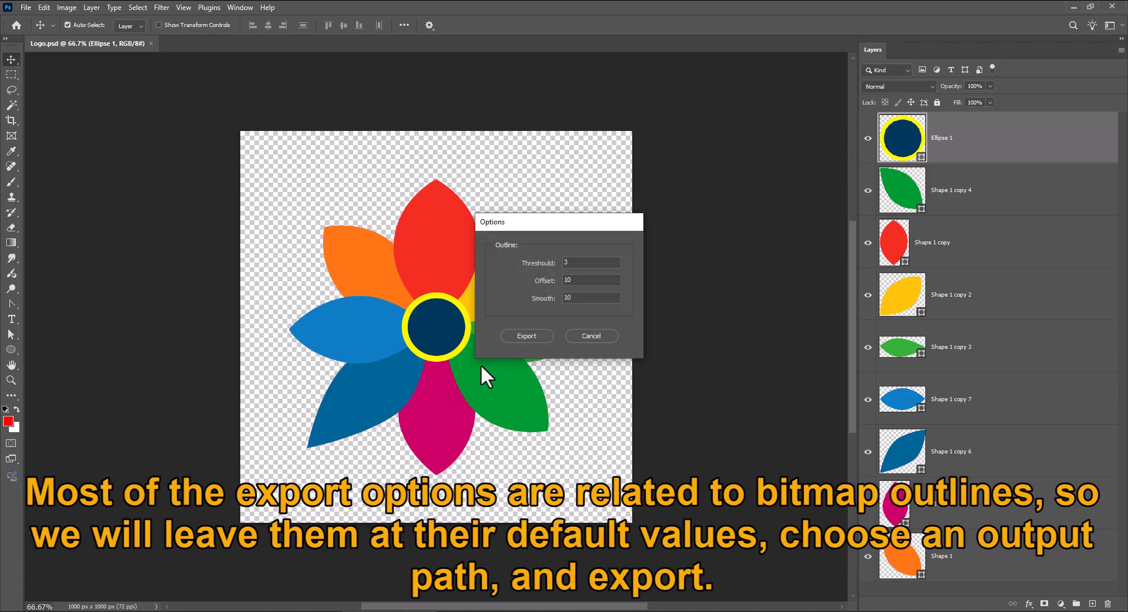
click(521, 332)
text(Logo)
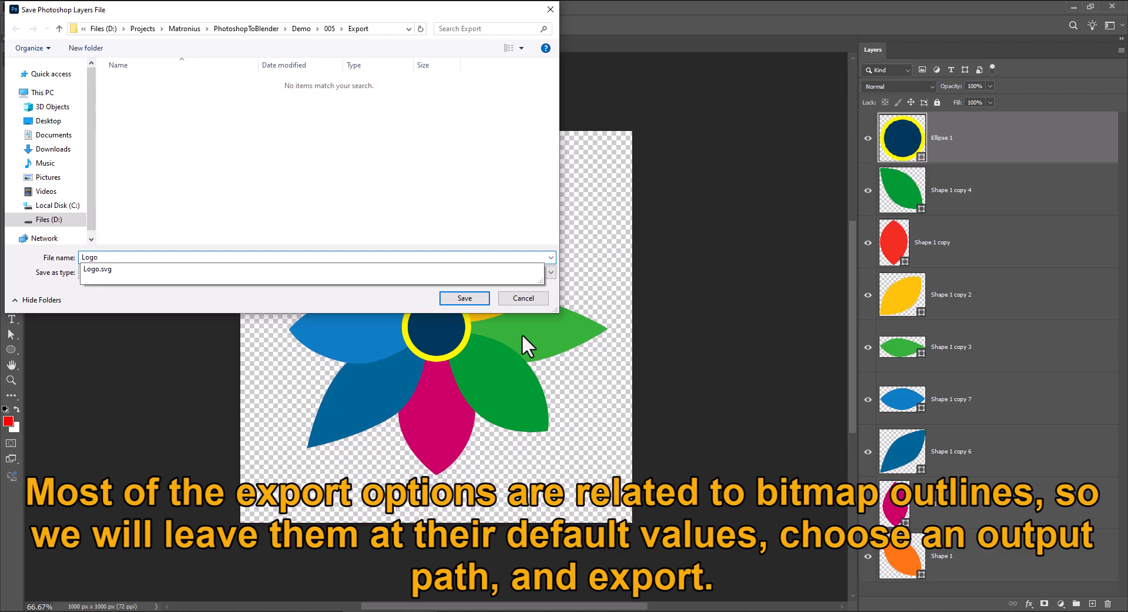
key(Return)
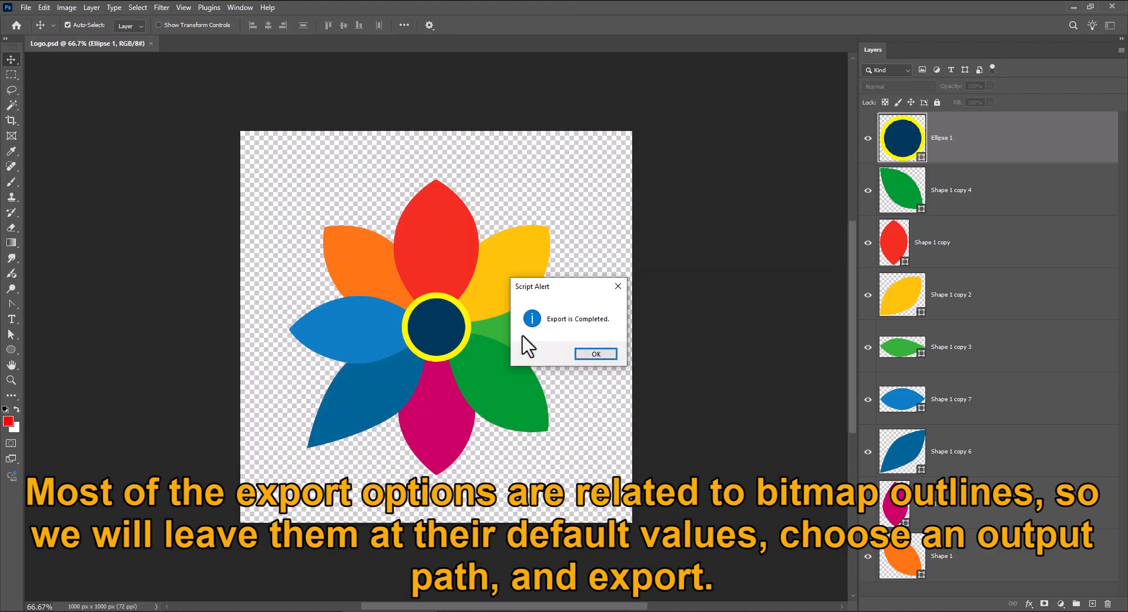
click(594, 355)
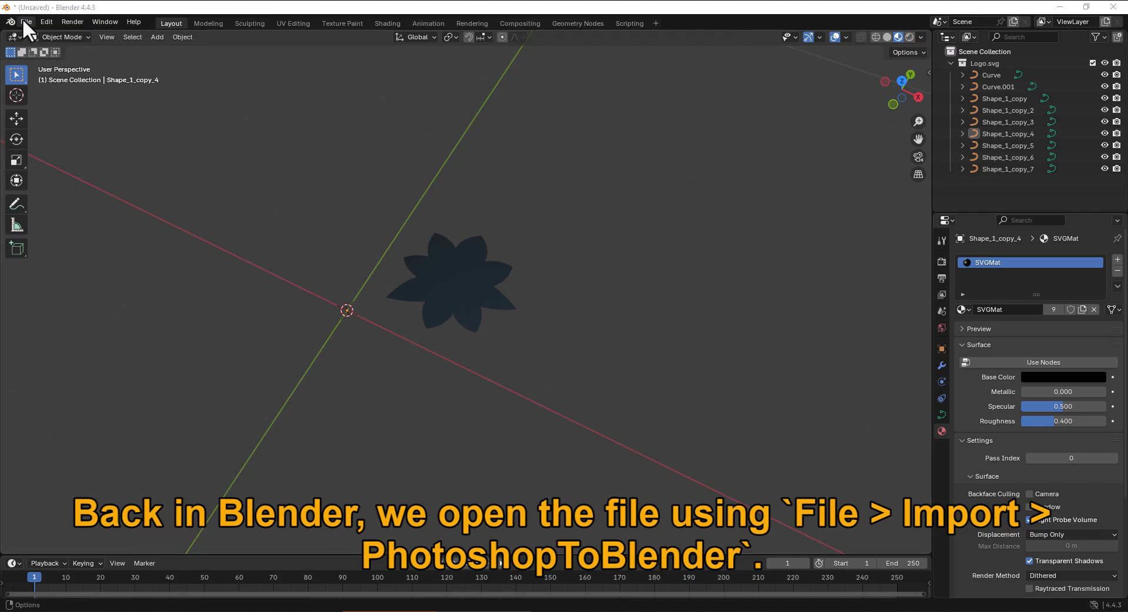
In Blender, import Logo.psl from the Export folder as PhotoshopToBlender with the default import options
click(23, 19)
mouse_move(76, 189)
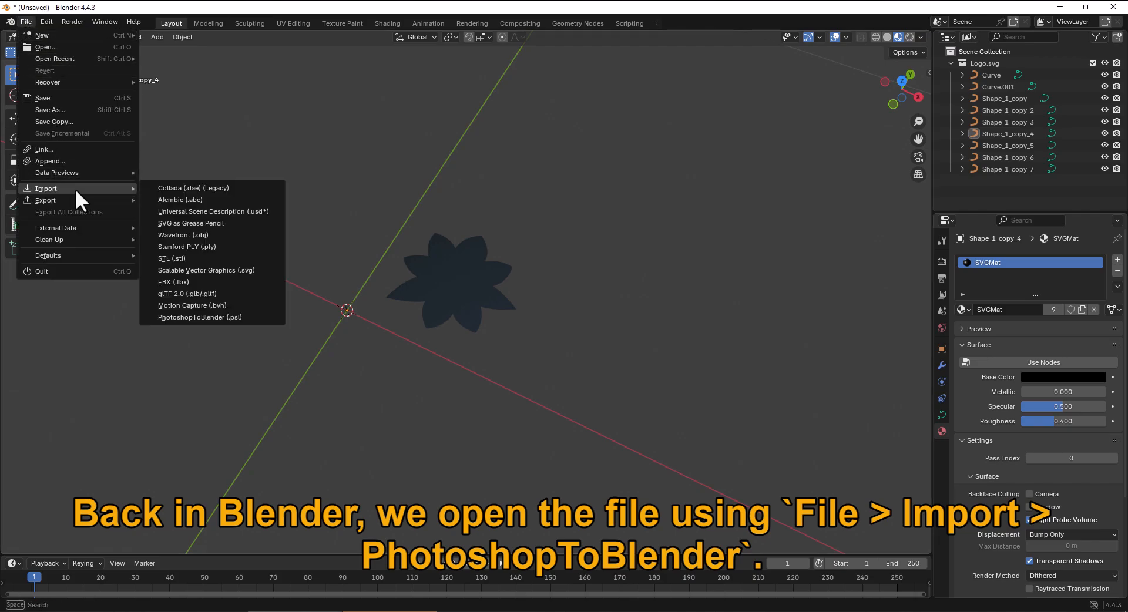
click(270, 317)
click(308, 433)
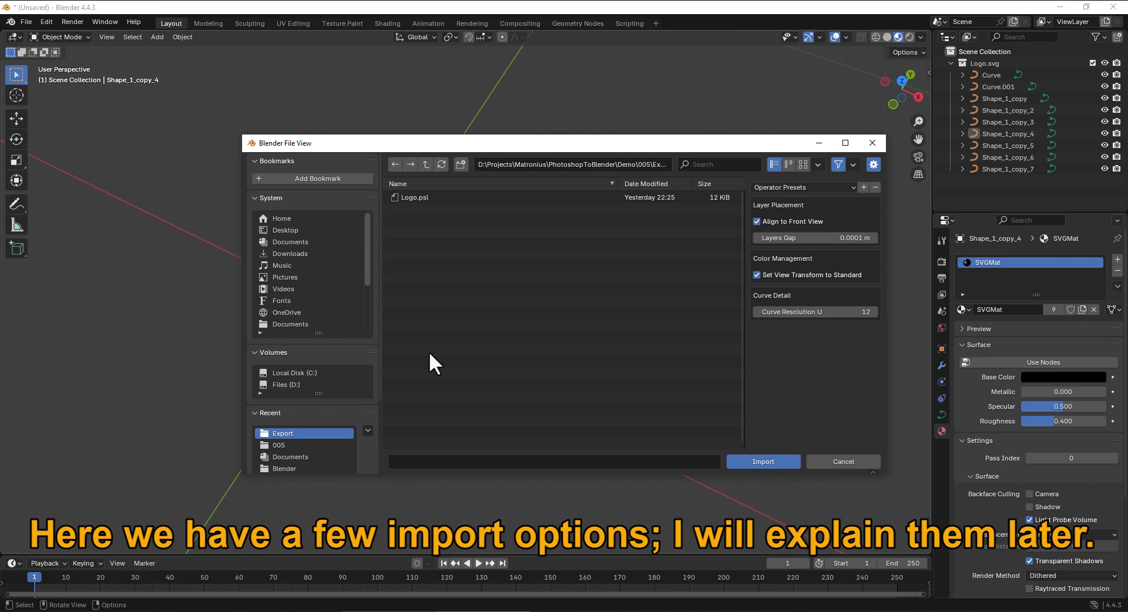
click(418, 200)
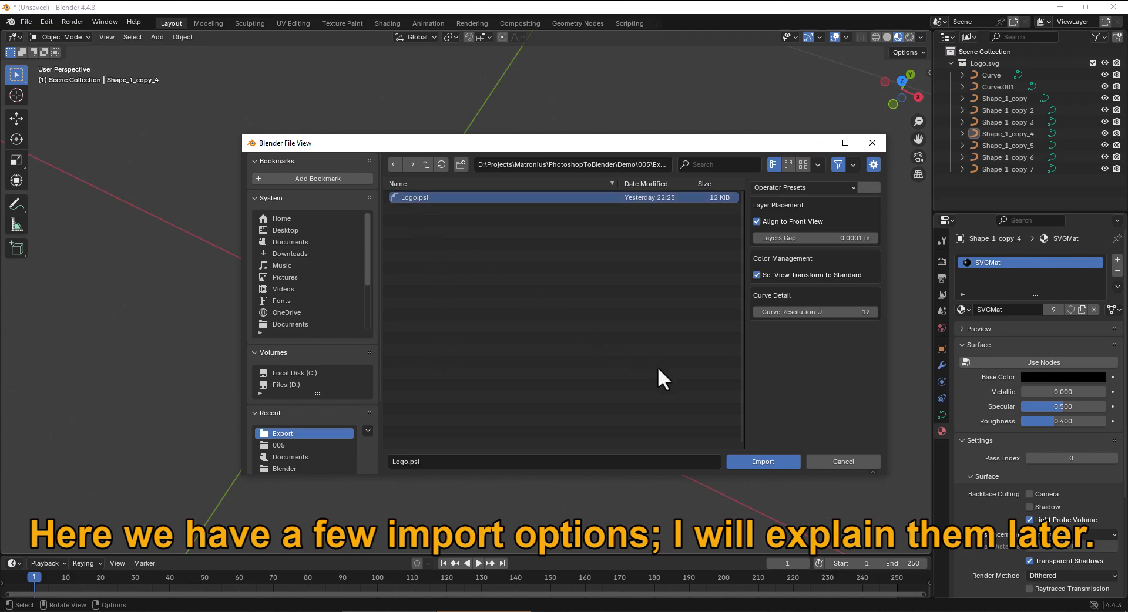
click(763, 462)
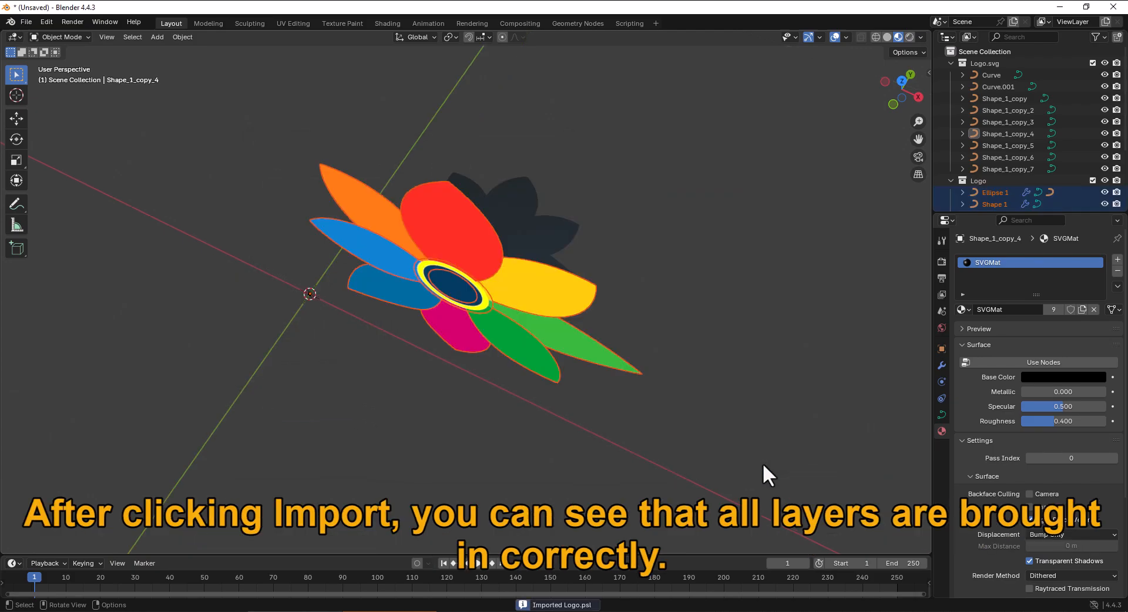
Move the yellow, light green and dark green petals of the coloured flower outward, away from its centre
middle_drag(657, 366, 568, 224)
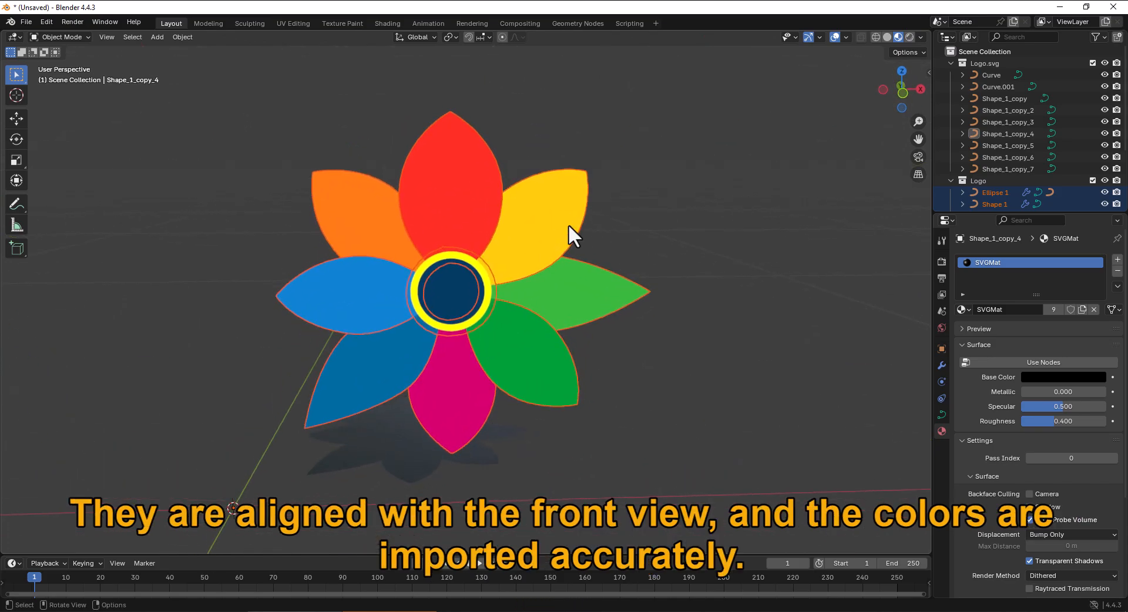
click(555, 223)
key(g)
click(647, 143)
click(572, 294)
key(g)
click(673, 301)
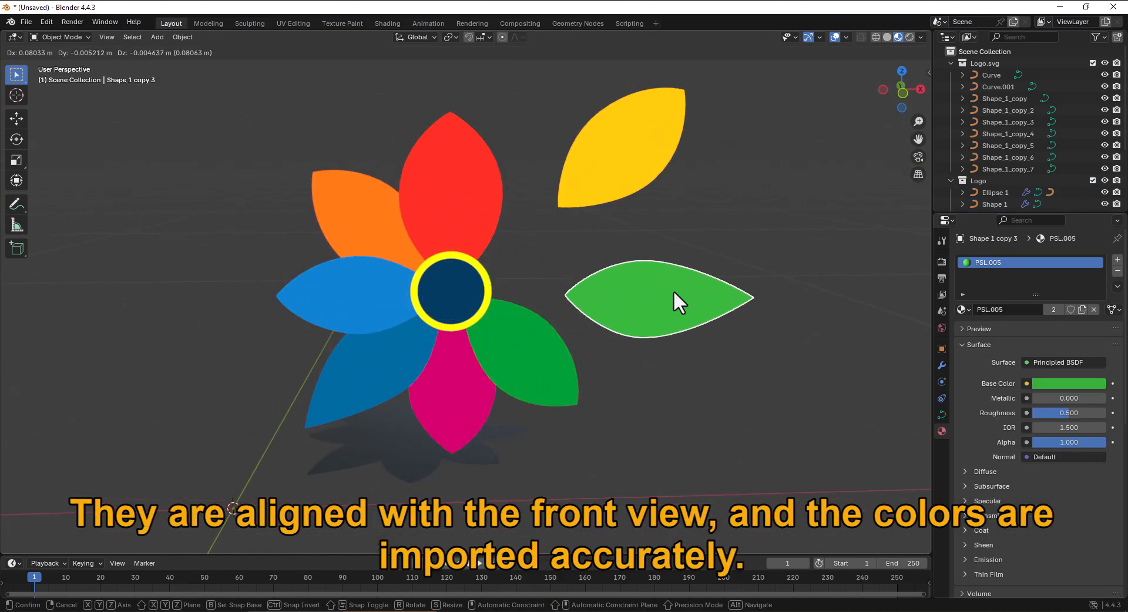
click(534, 360)
key(g)
click(613, 413)
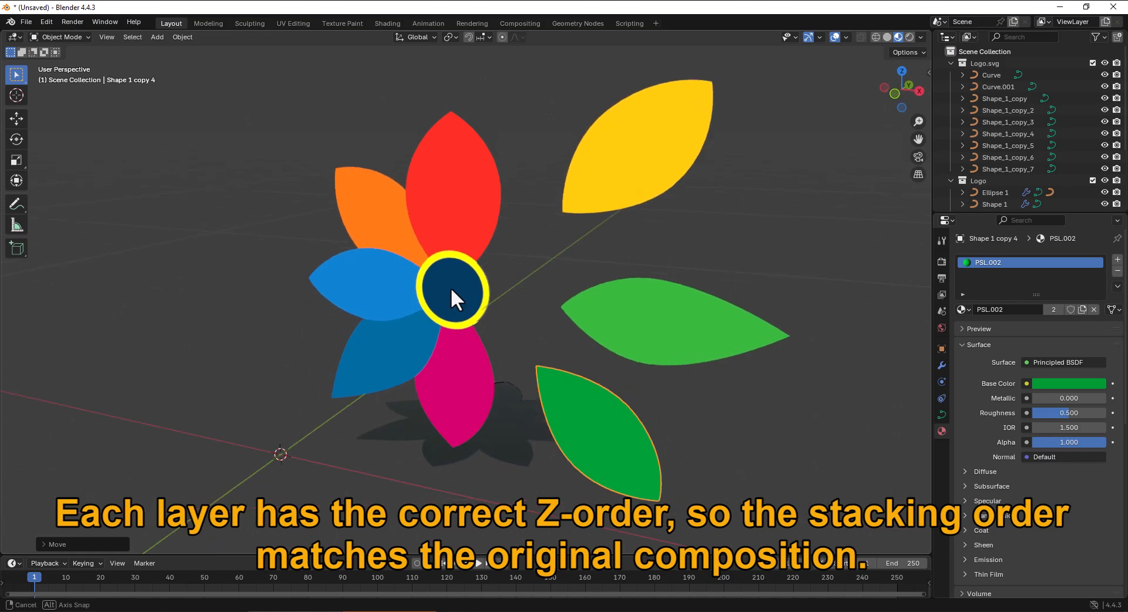
Select all the curves of the flat SVG flower and rotate them 90 degrees about the X axis
middle_drag(451, 288, 362, 298)
drag(779, 360, 507, 554)
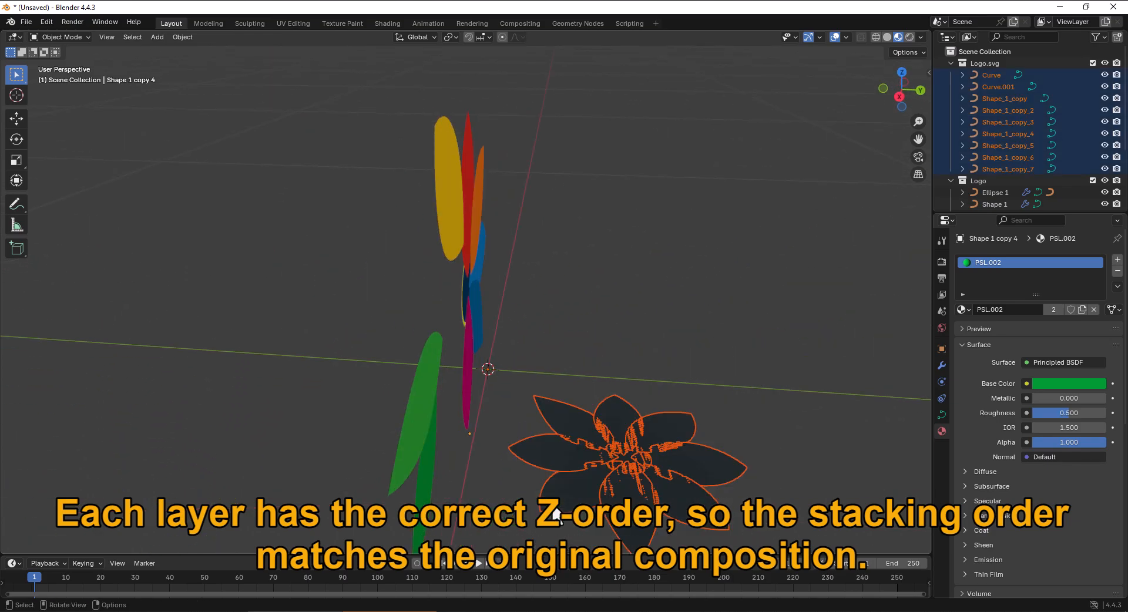
scroll(591, 415, down, 3)
key(r)
key(x)
key(9)
key(0)
key(Return)
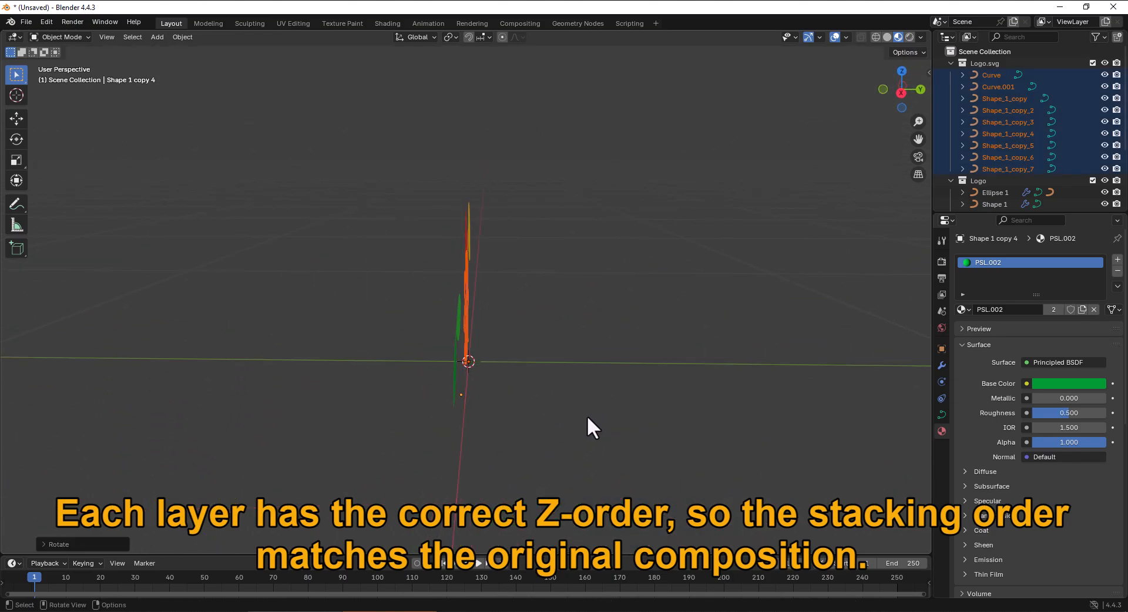
Move the SVG flower along the X axis to stand beside the blue petals' side of the coloured flower, and deselect it
middle_drag(587, 415, 518, 328)
key(g)
key(x)
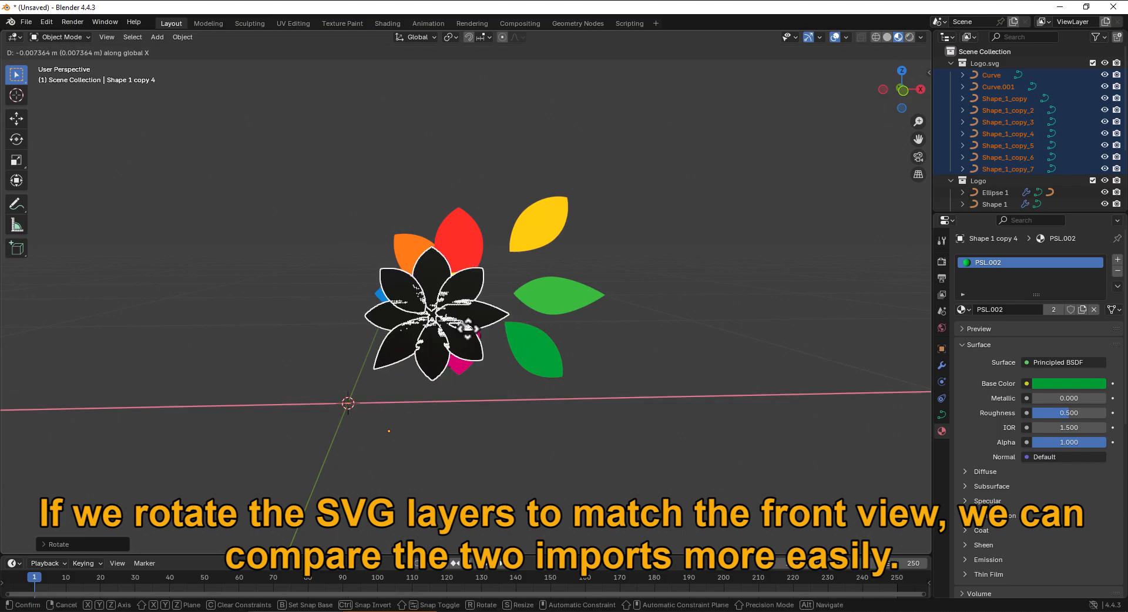
click(370, 324)
click(372, 230)
Try scaling all layers of the coloured flower along the Y axis to spread their depths, and undo the scaling
mouse_move(372, 230)
middle_down()
mouse_move(372, 372)
mouse_move(379, 241)
middle_up()
drag(689, 159, 383, 414)
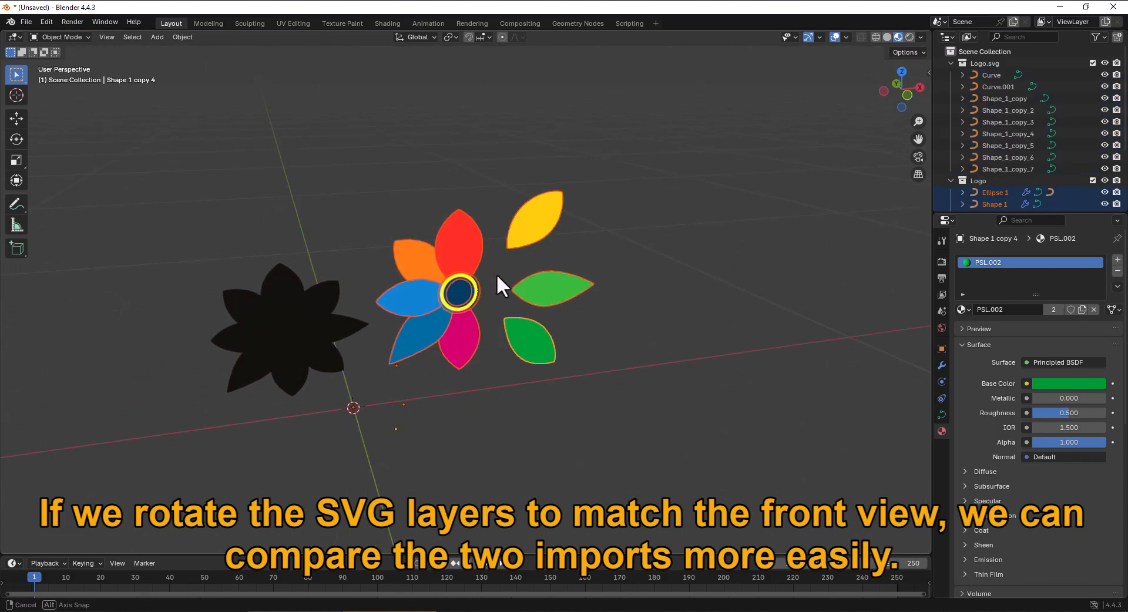
middle_drag(496, 274, 510, 287)
key(s)
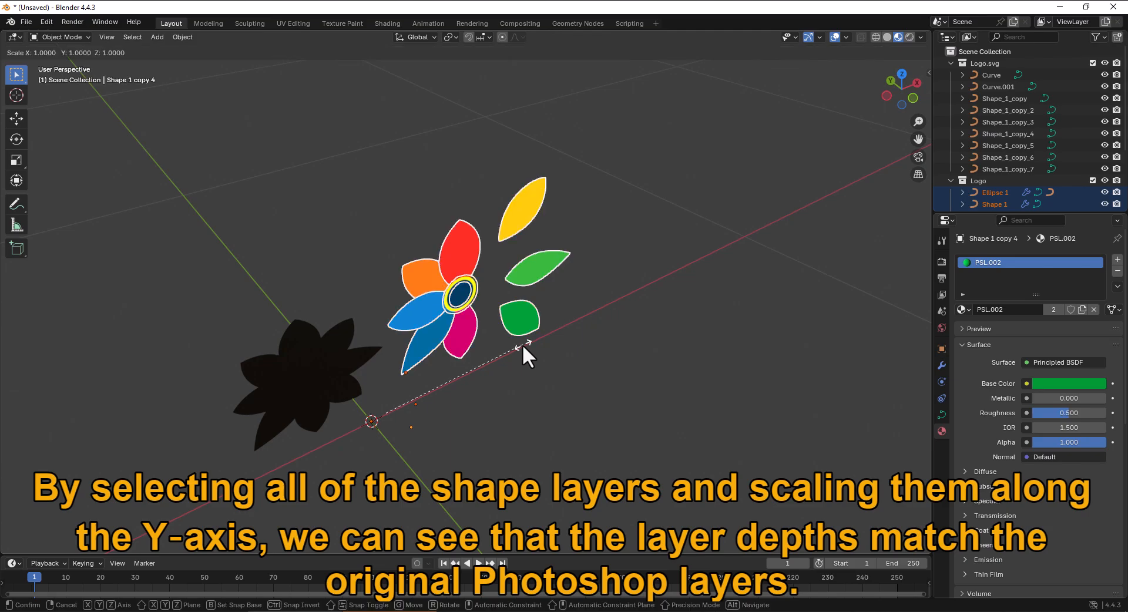
key(y)
click(602, 227)
middle_drag(582, 232, 435, 196)
key(ctrl+z)
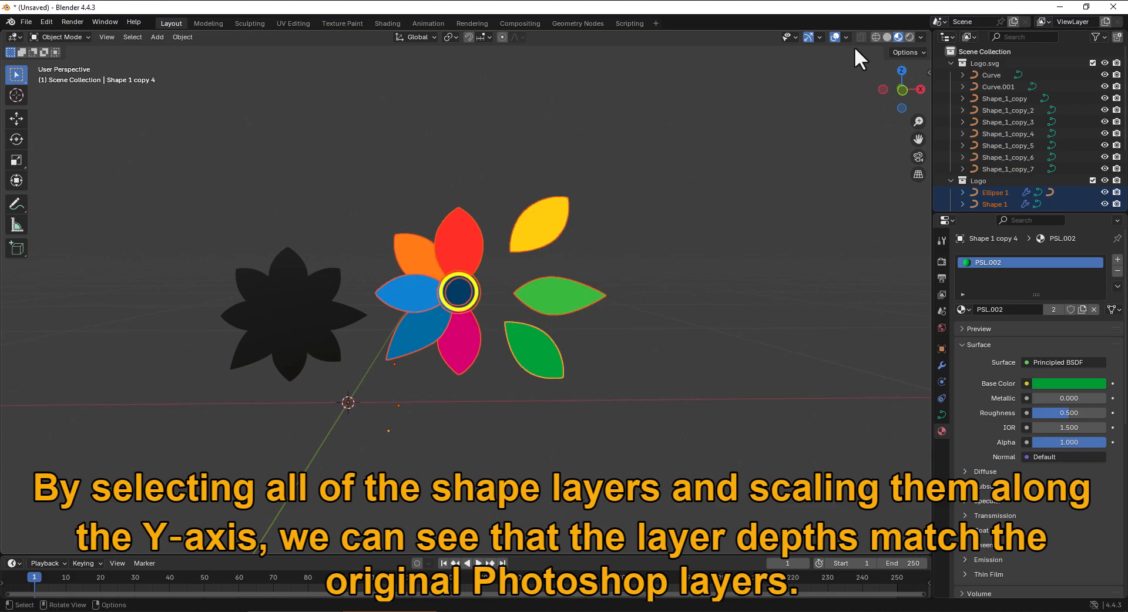
Compare the SVG curves with the PhotoshopToBlender curves in wireframe shading, selecting the red petal, Shape 1 copy
click(875, 37)
scroll(284, 259, up, 3)
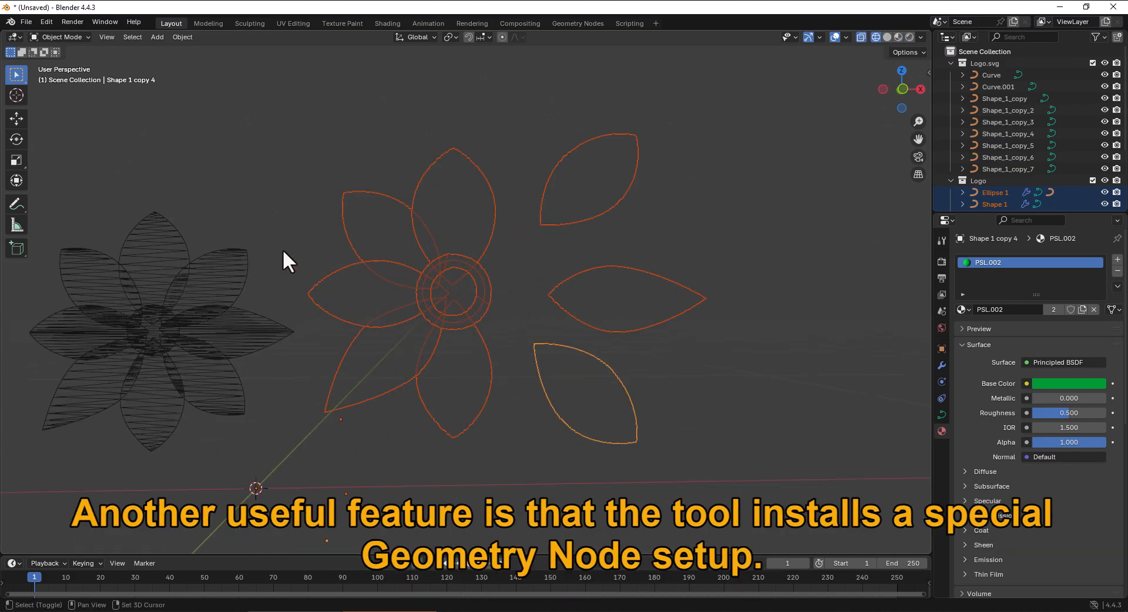
middle_drag(534, 181, 528, 190)
click(566, 181)
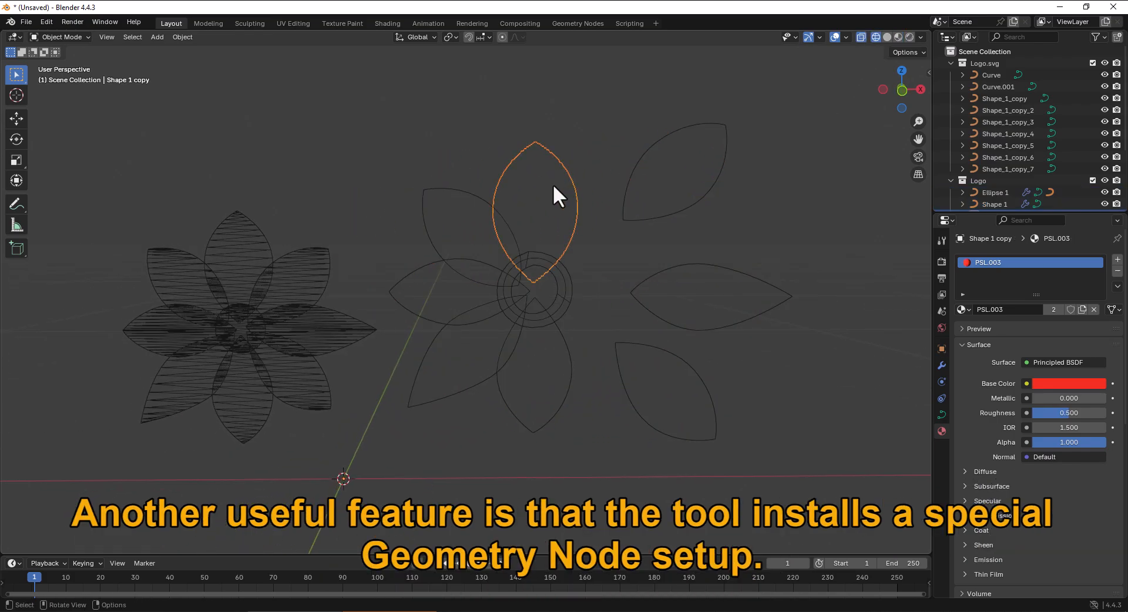
click(233, 243)
click(495, 182)
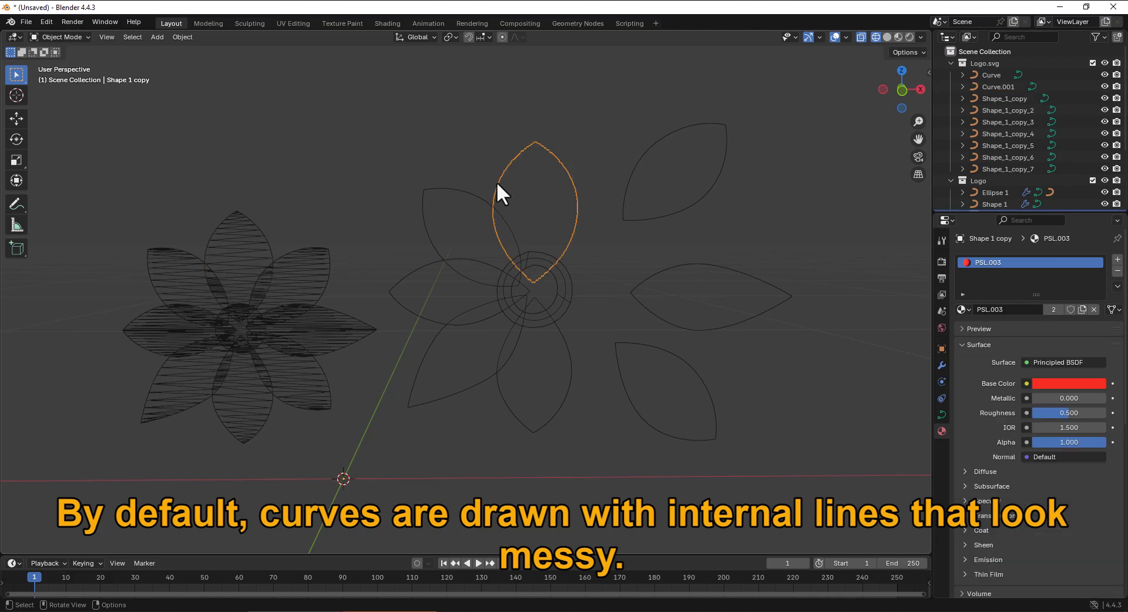
Reshape the red petal in Edit Mode with material preview shading by tilting the upper tangent handle of its right side point inward
middle_drag(496, 182, 516, 200)
key(Tab)
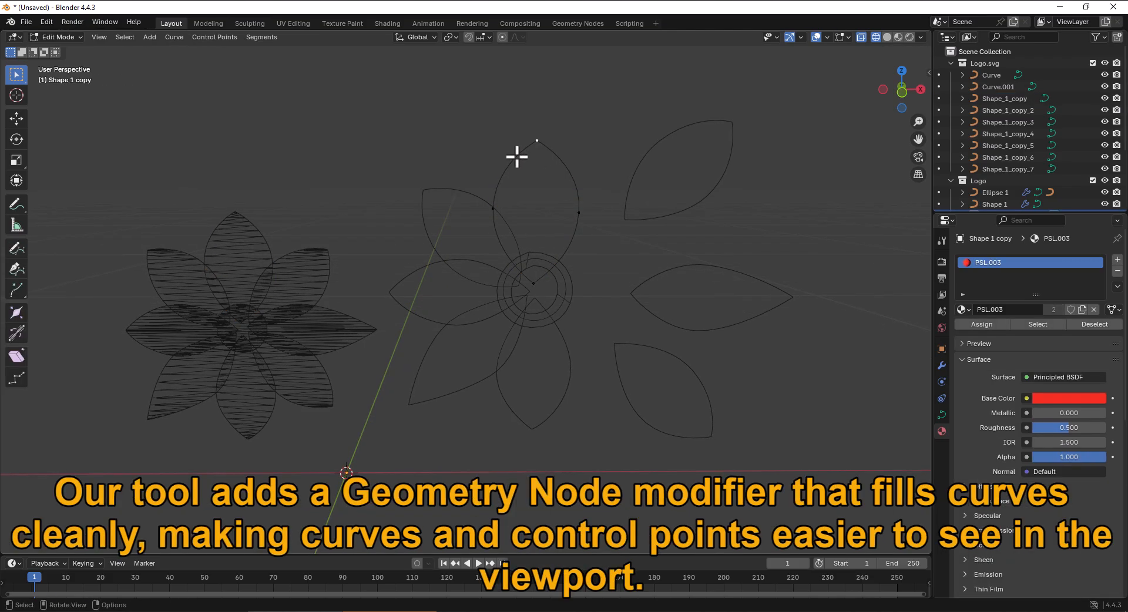
key(g)
key(Escape)
click(898, 37)
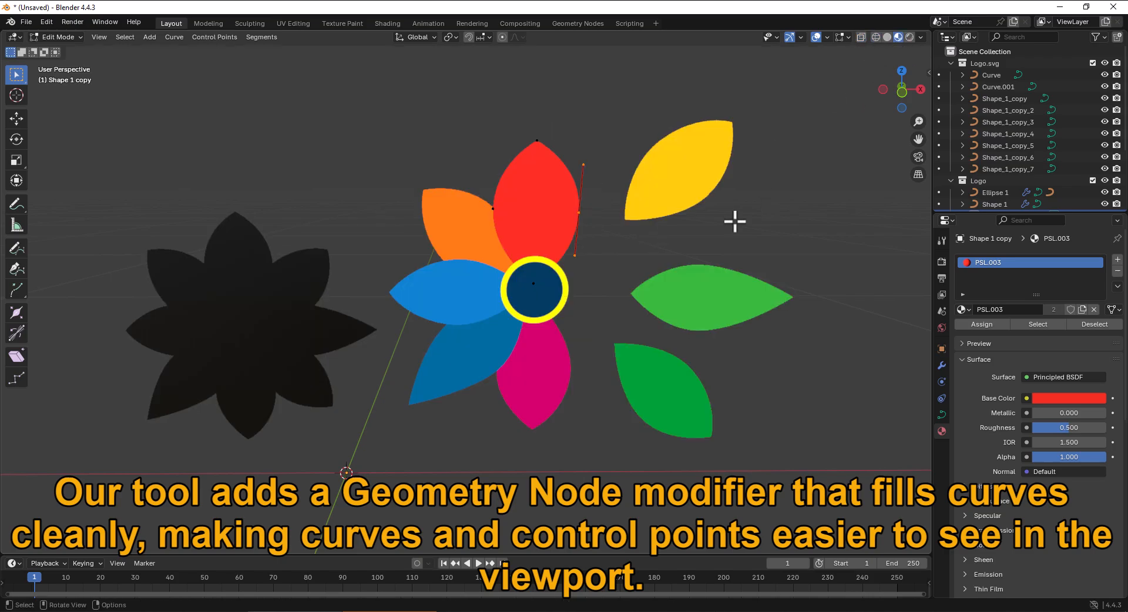
key(g)
click(582, 255)
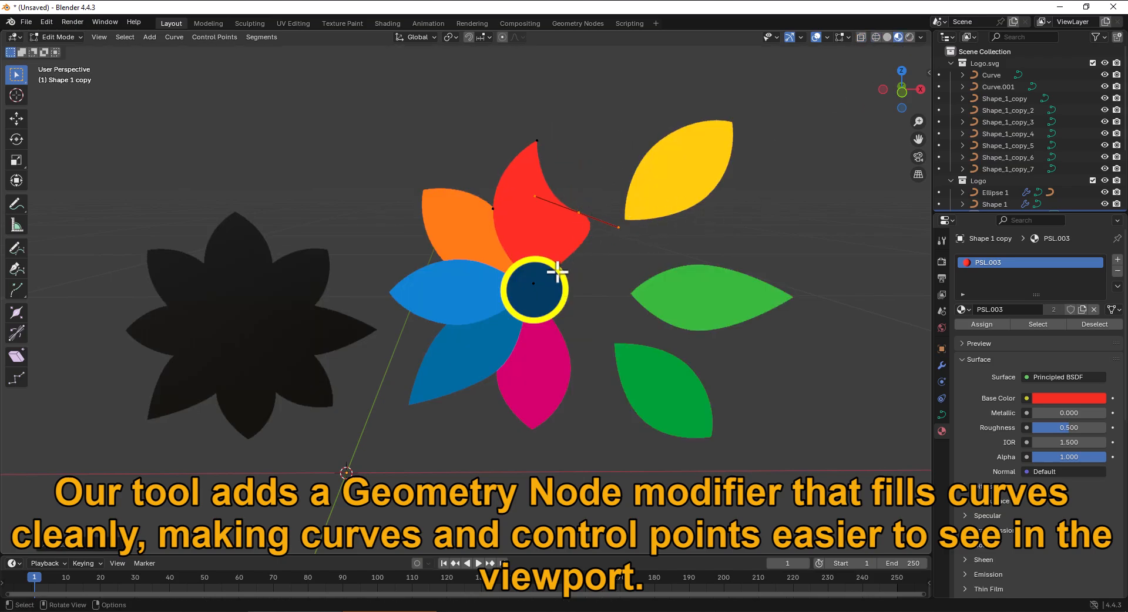
middle_drag(557, 273, 546, 270)
key(Tab)
Reshape the light blue petal, Shape 1 copy 7, in Edit Mode by pulling its tip control point outward and upward
click(471, 298)
key(Tab)
drag(486, 359, 439, 254)
key(g)
click(459, 274)
drag(398, 302, 344, 274)
key(g)
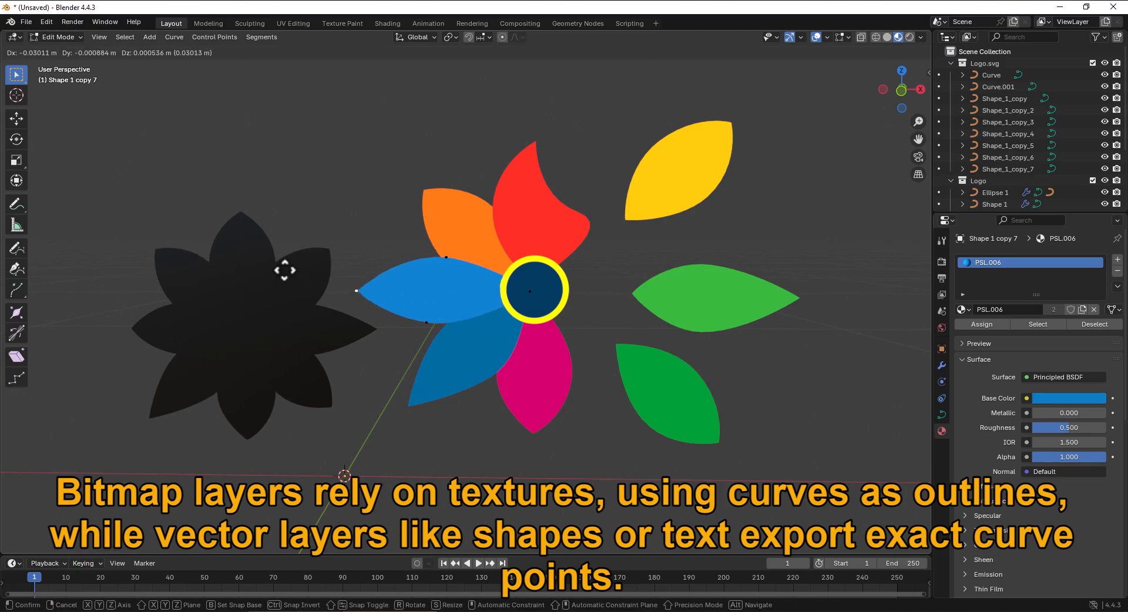
click(311, 219)
key(Tab)
Change the base color of the reshaped light blue petal to turquoise
middle_drag(599, 325, 565, 275)
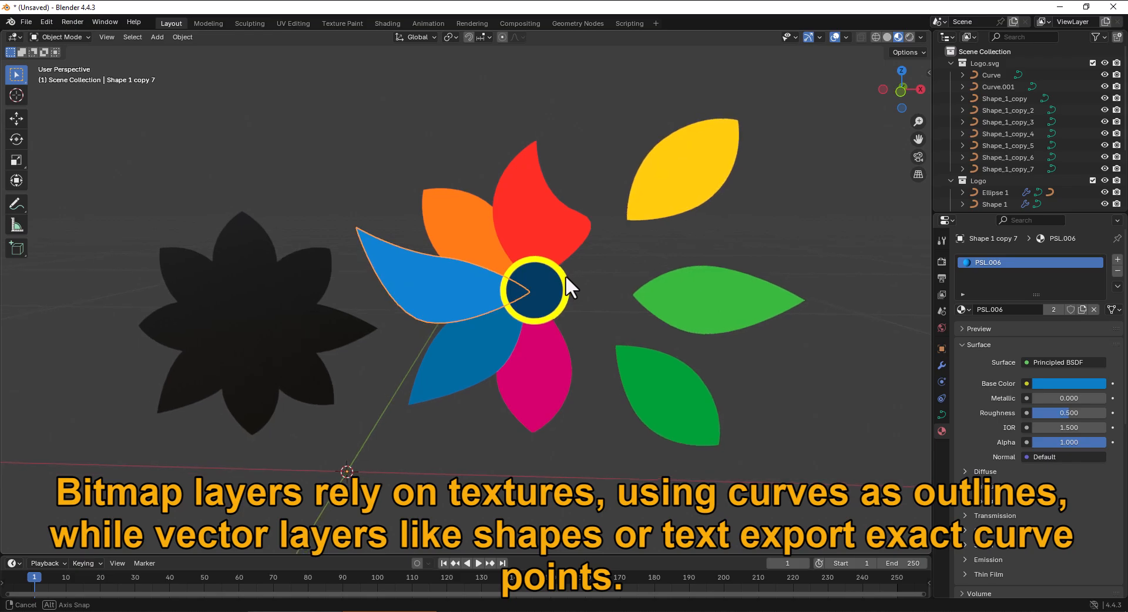
click(1071, 383)
mouse_move(1063, 315)
mouse_down()
mouse_move(1090, 315)
mouse_move(1048, 315)
mouse_up()
Change the base color of the dark green petal, Shape 1 copy 4, to dark blue #002799
click(688, 391)
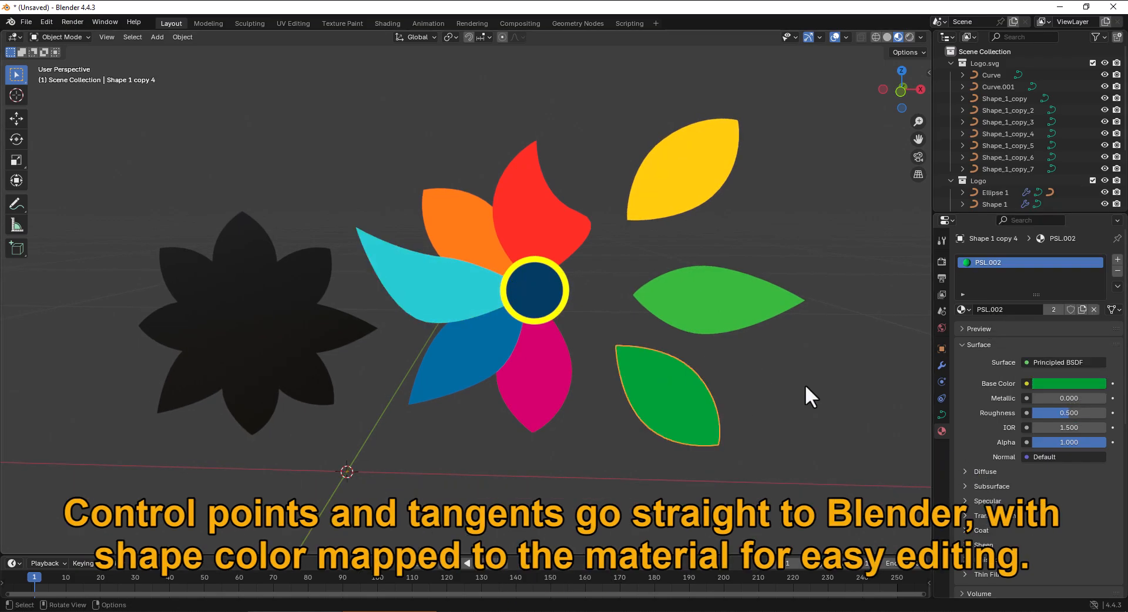
click(1056, 385)
drag(1058, 238, 1077, 214)
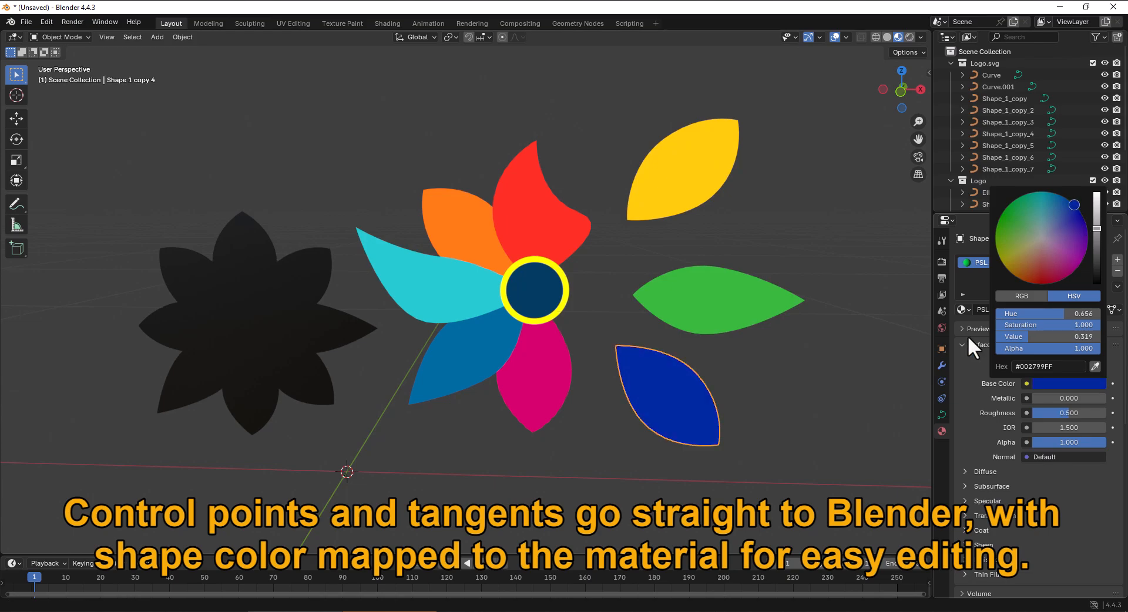
Import Logo.psl into the empty scene with the Align to Front View option turned off
mouse_move(664, 320)
middle_down()
mouse_move(562, 319)
mouse_move(667, 302)
mouse_move(656, 301)
middle_up()
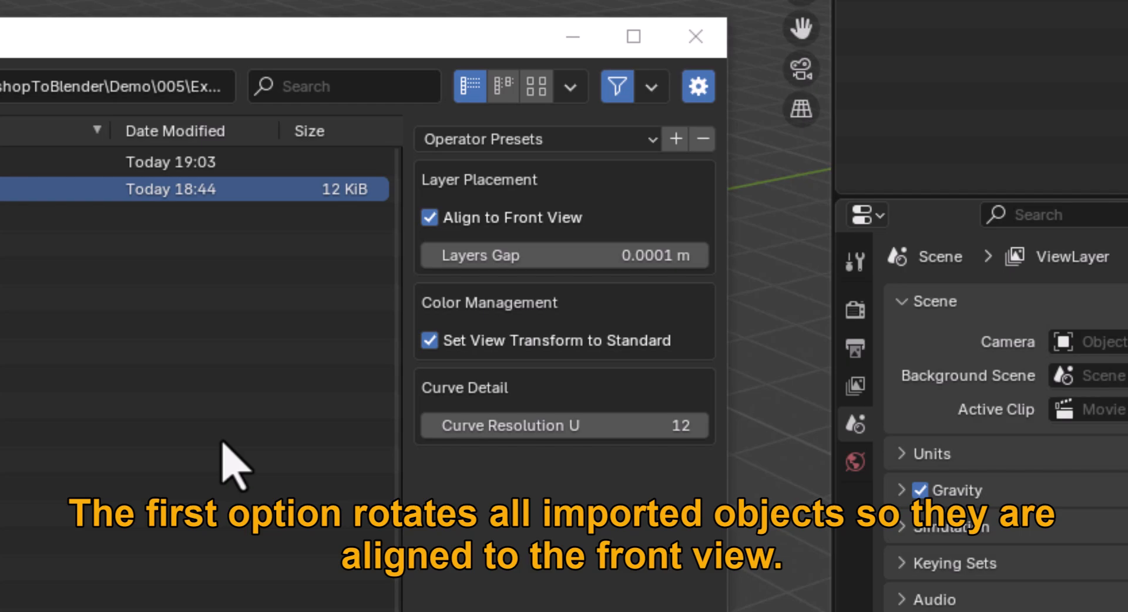
click(429, 218)
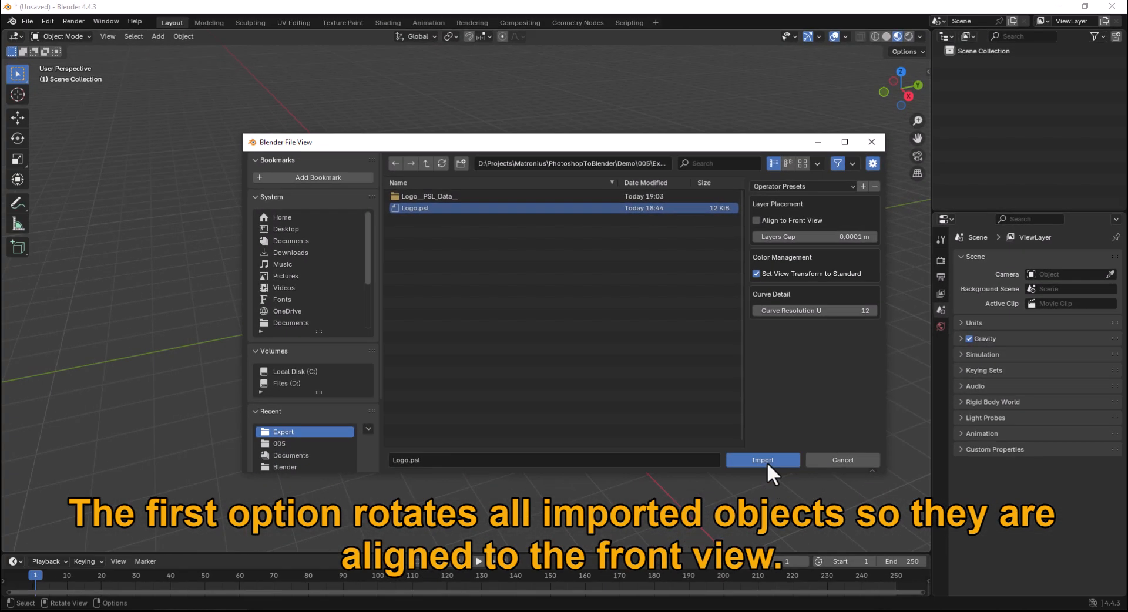
click(767, 462)
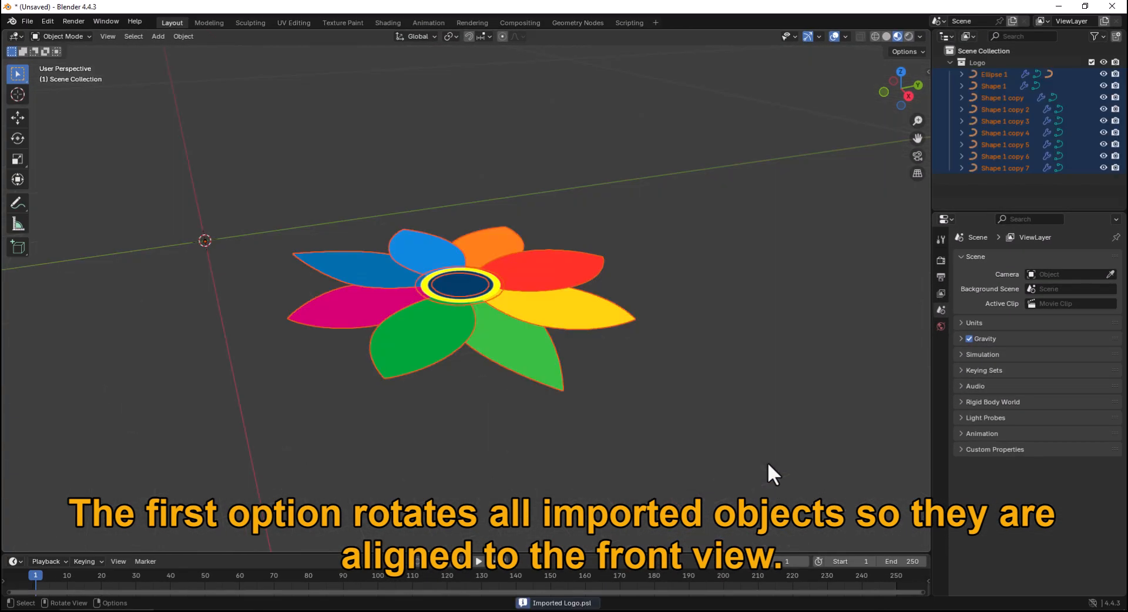
middle_drag(365, 338, 413, 360)
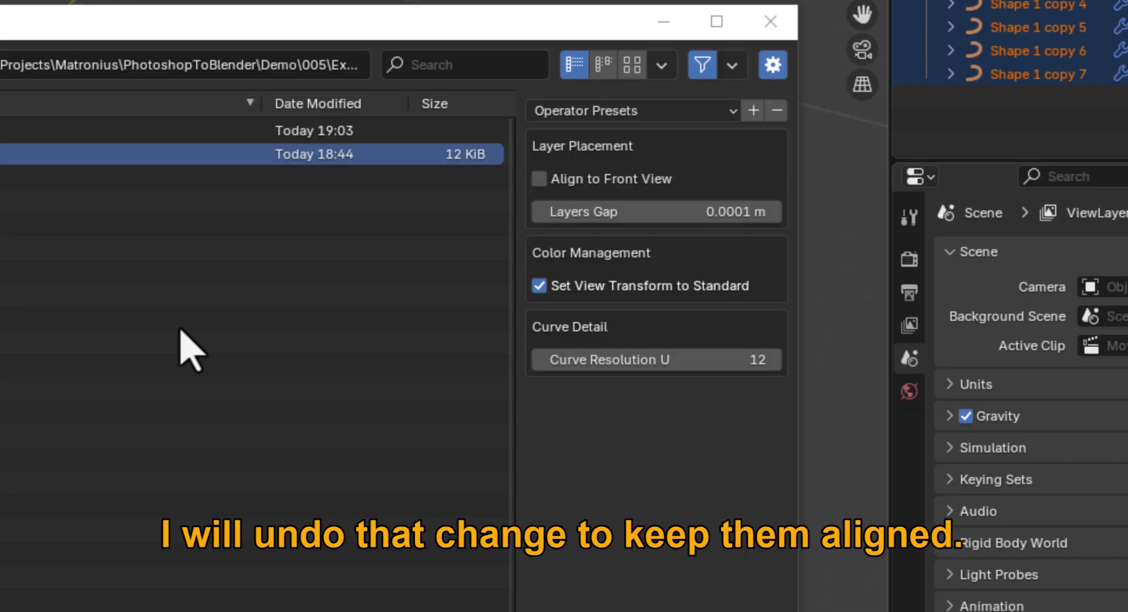
Import Logo.psl again with Align to Front View enabled and the Layers Gap set to 0.01 m
click(539, 179)
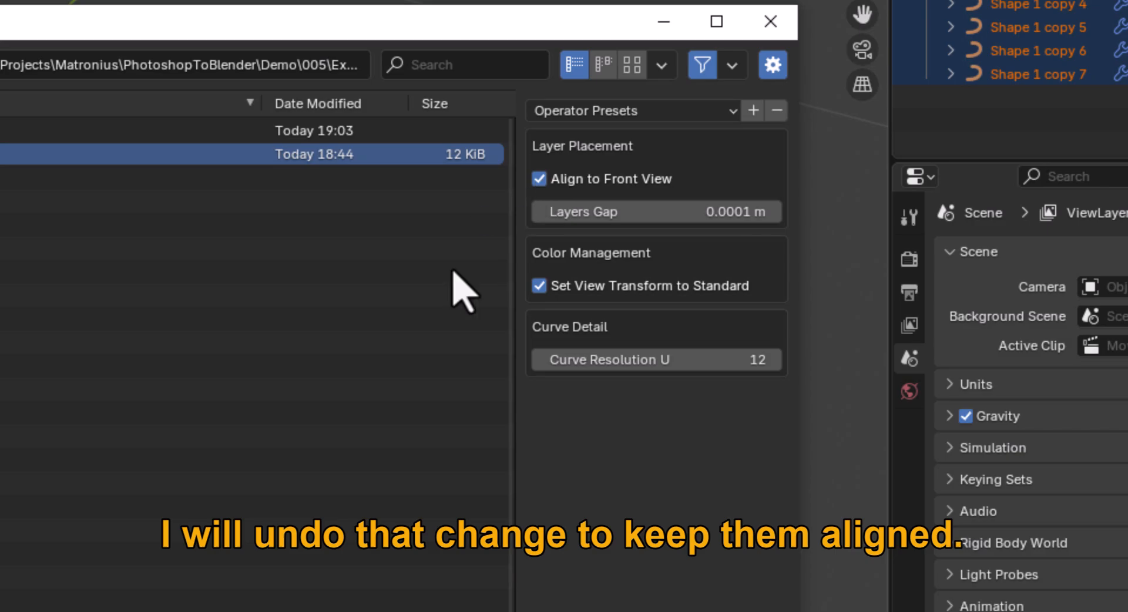
click(708, 212)
click(568, 212)
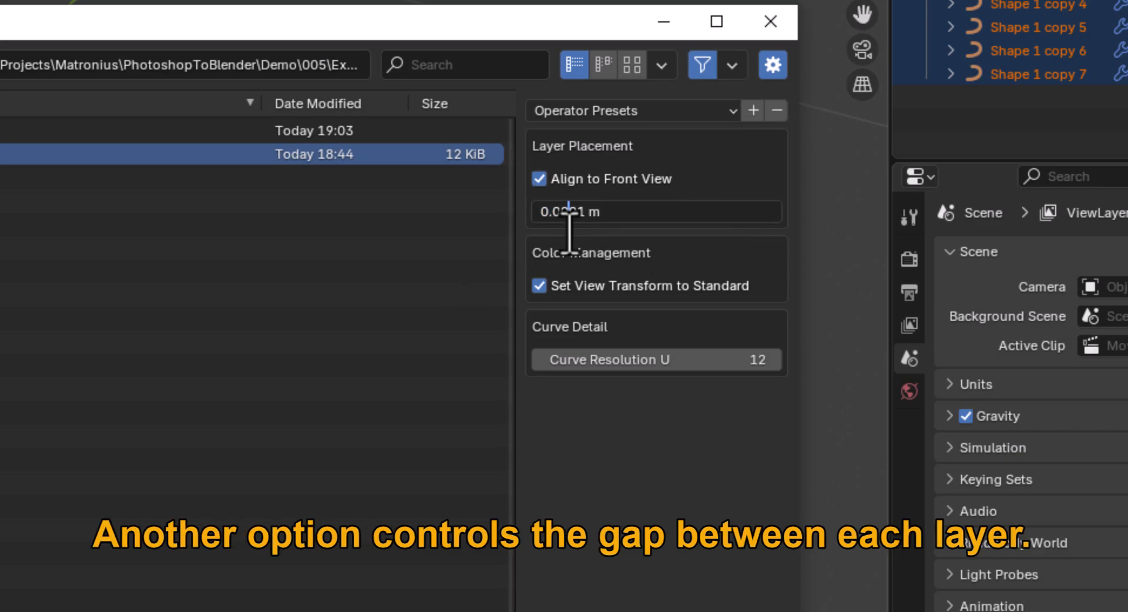
key(Escape)
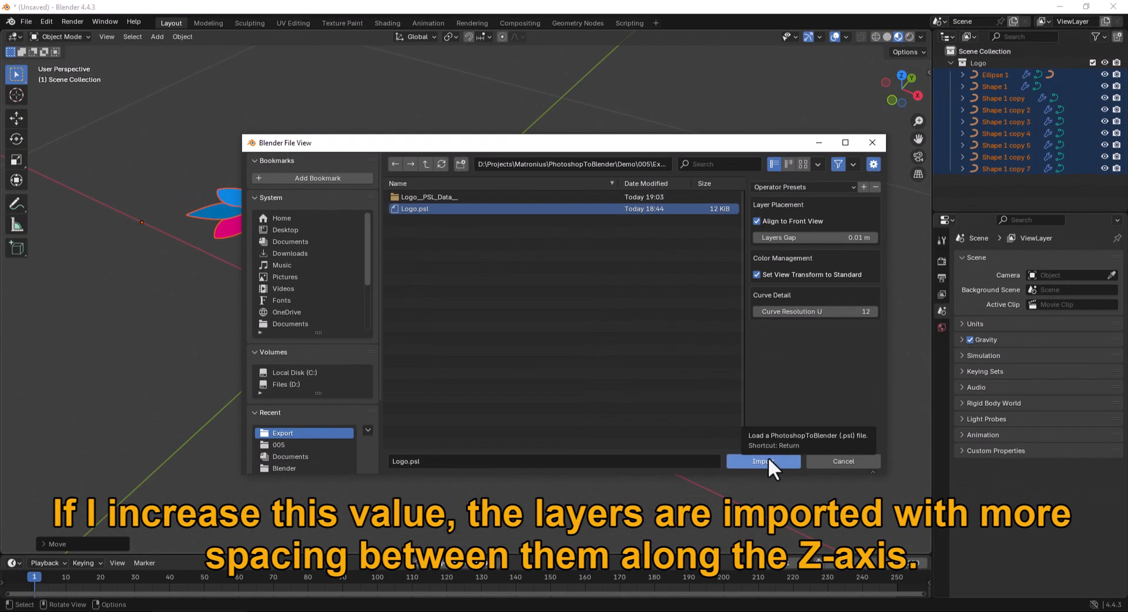
click(768, 461)
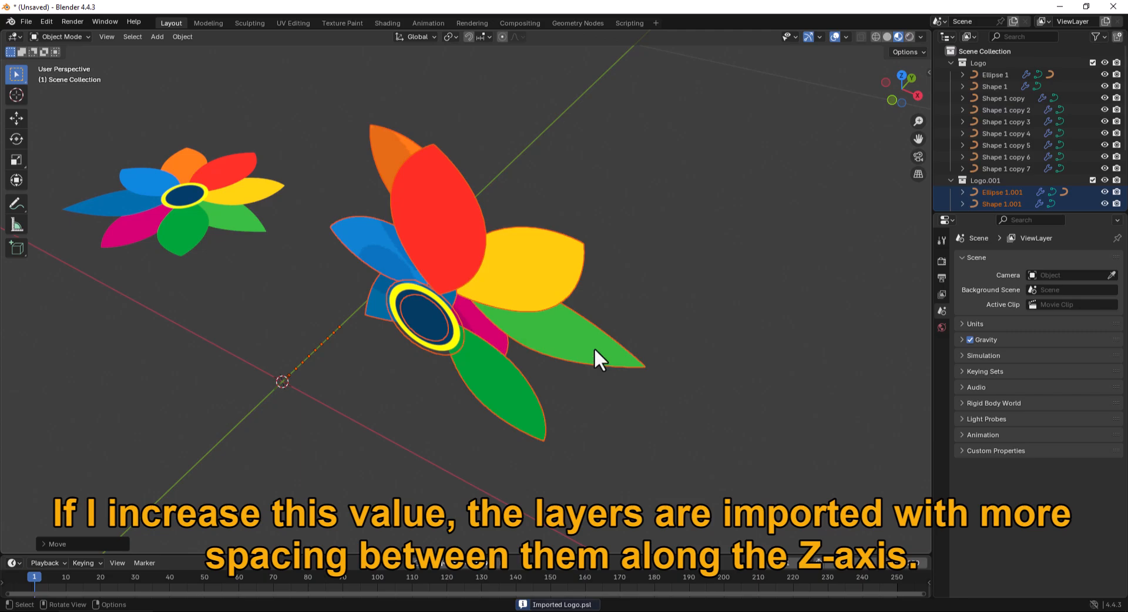
middle_drag(594, 348, 501, 244)
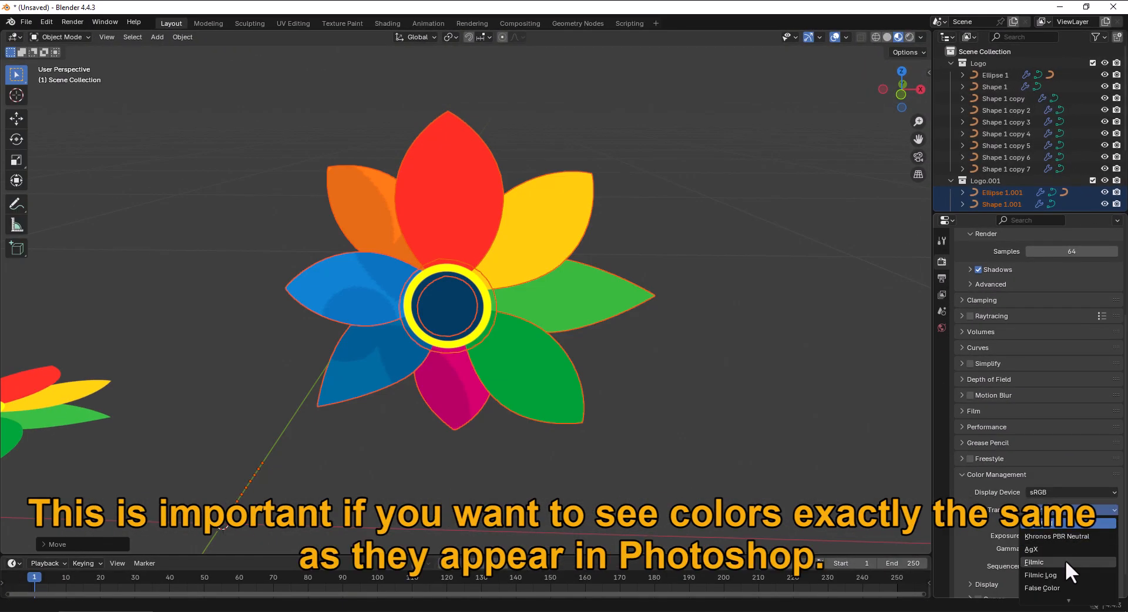
Try the Filmic view transform on the flower's colors and return the view transform to Standard
click(1066, 551)
middle_drag(743, 470, 608, 386)
click(1037, 525)
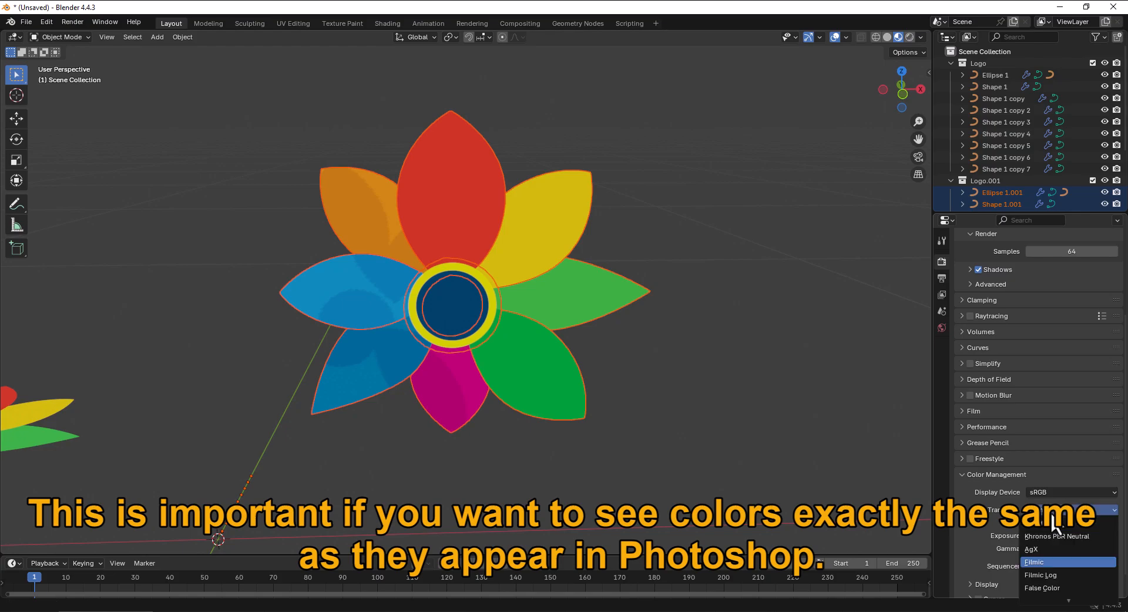
click(1053, 524)
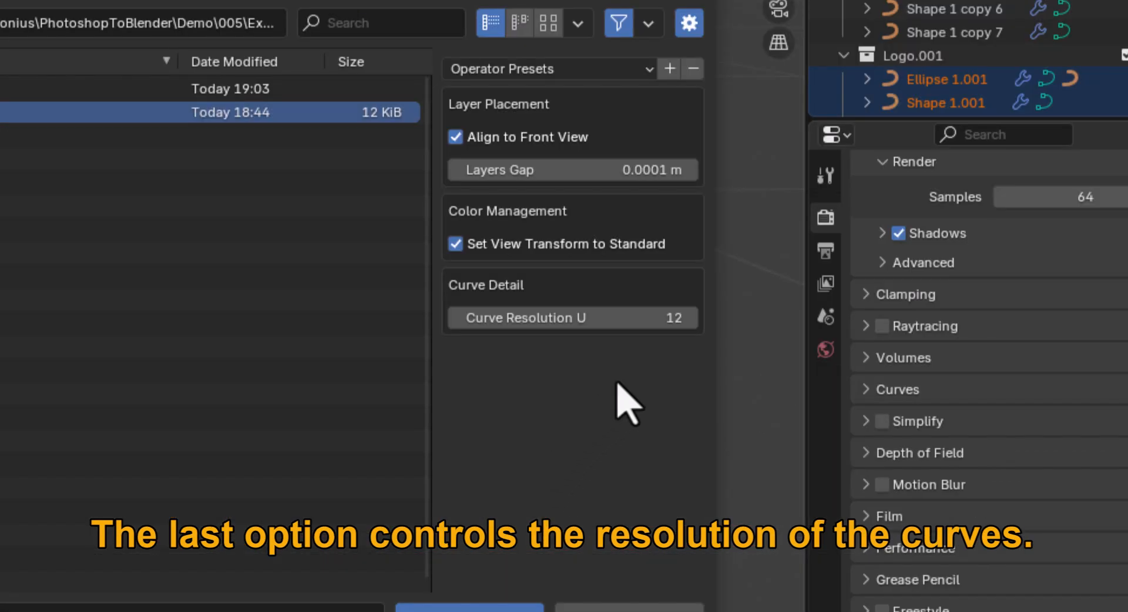
Import Logo.psl once more with Curve Resolution U set to 4 and a Layers Gap of 0.0001 m
click(662, 326)
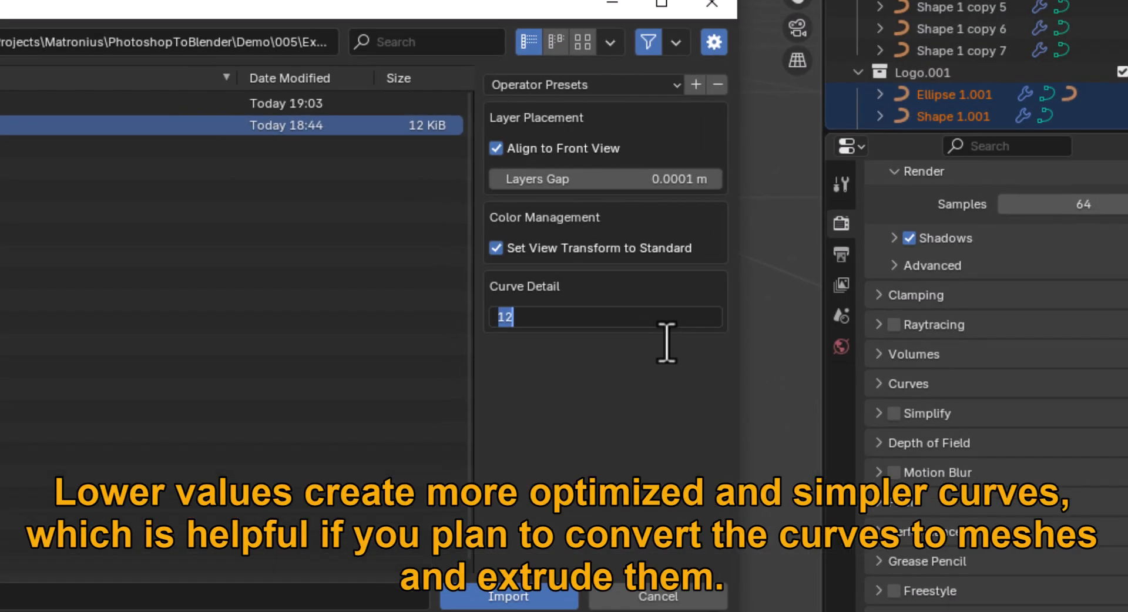
text(4)
key(Return)
click(771, 463)
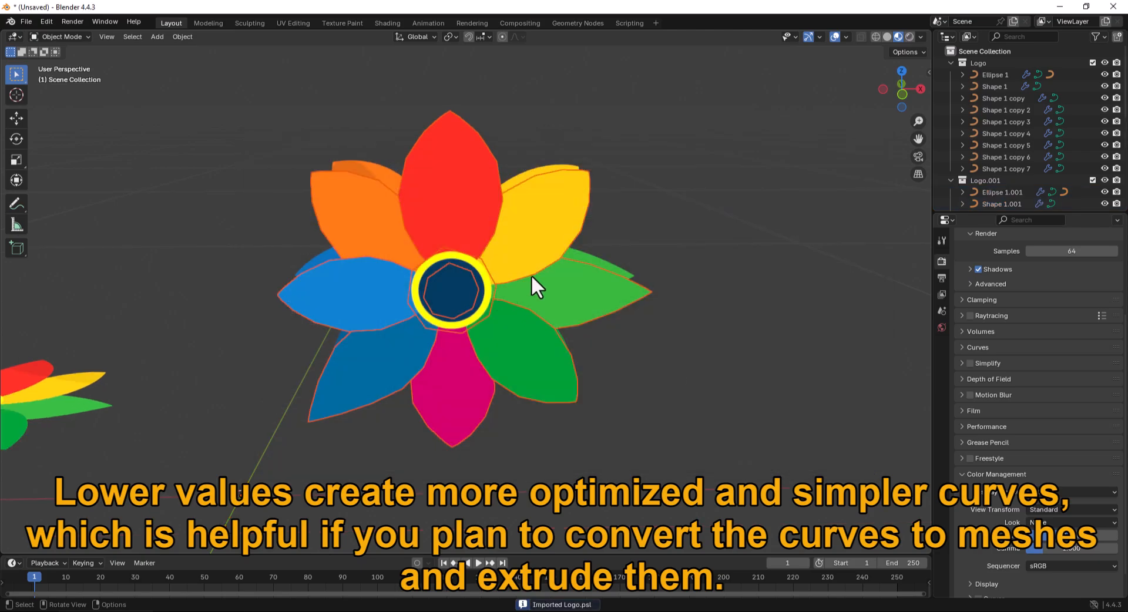
Move the newly imported low-resolution flower sideways so it stands beside the smooth front-facing flower
key(g)
middle_drag(659, 227, 562, 243)
click(598, 144)
Lower the preview resolution of the low-resolution flower's orange petal until its edges become straight segments
click(600, 195)
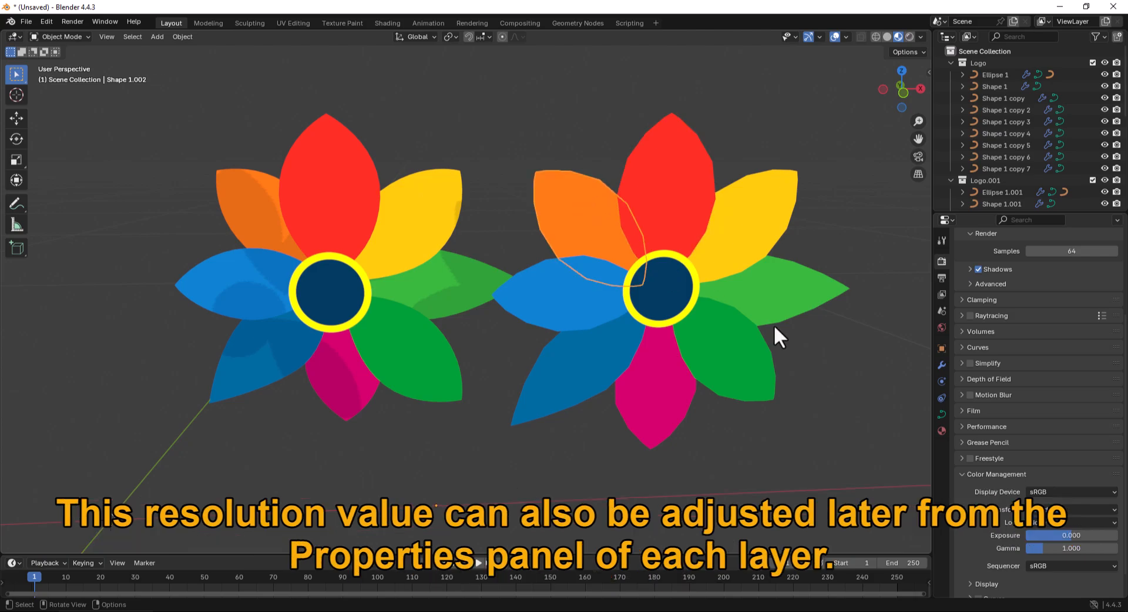
click(942, 415)
mouse_move(1067, 311)
mouse_down()
mouse_move(1034, 311)
mouse_move(1111, 311)
mouse_move(1059, 311)
mouse_up()
Open the preview resolution of the low-resolution flower's red petal, and select the smooth flower's red petal to examine its edge up close
click(644, 174)
click(1048, 311)
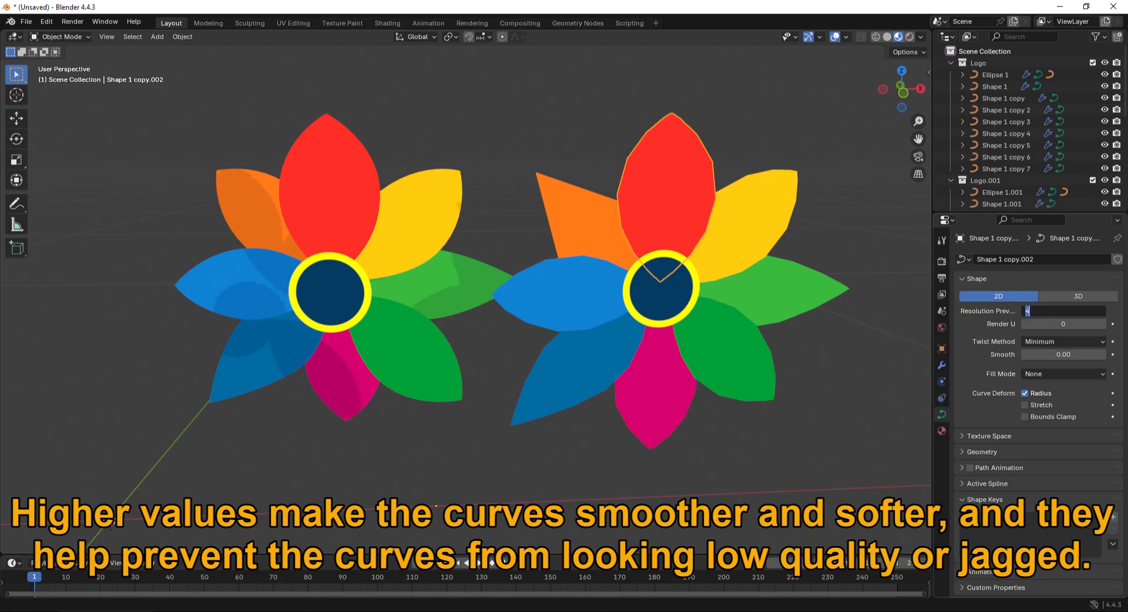
scroll(634, 341, down, 2)
scroll(484, 224, up, 10)
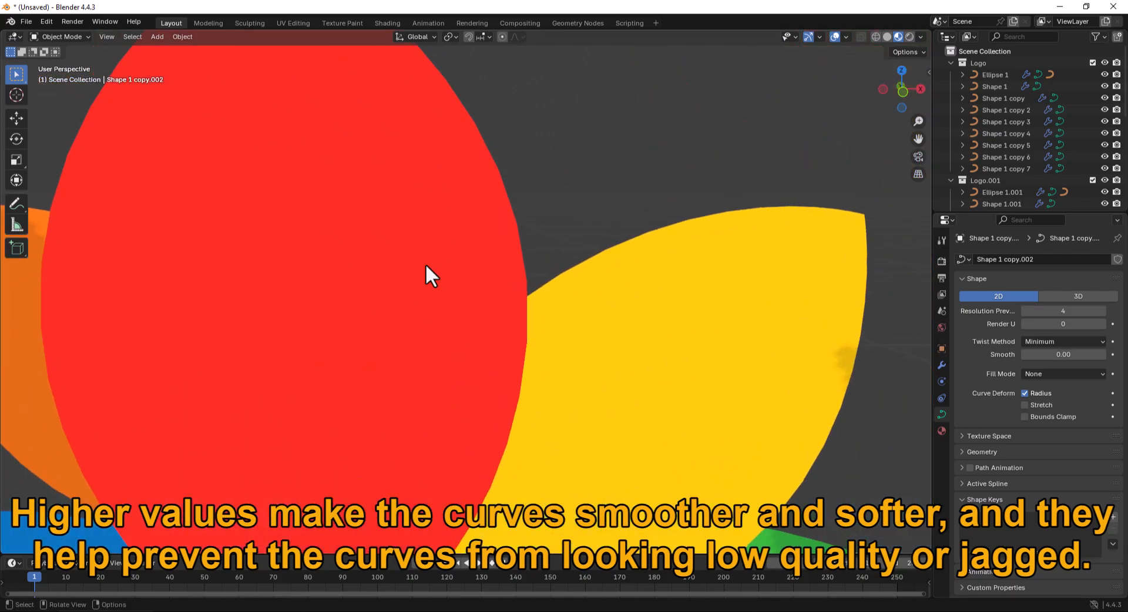
click(453, 255)
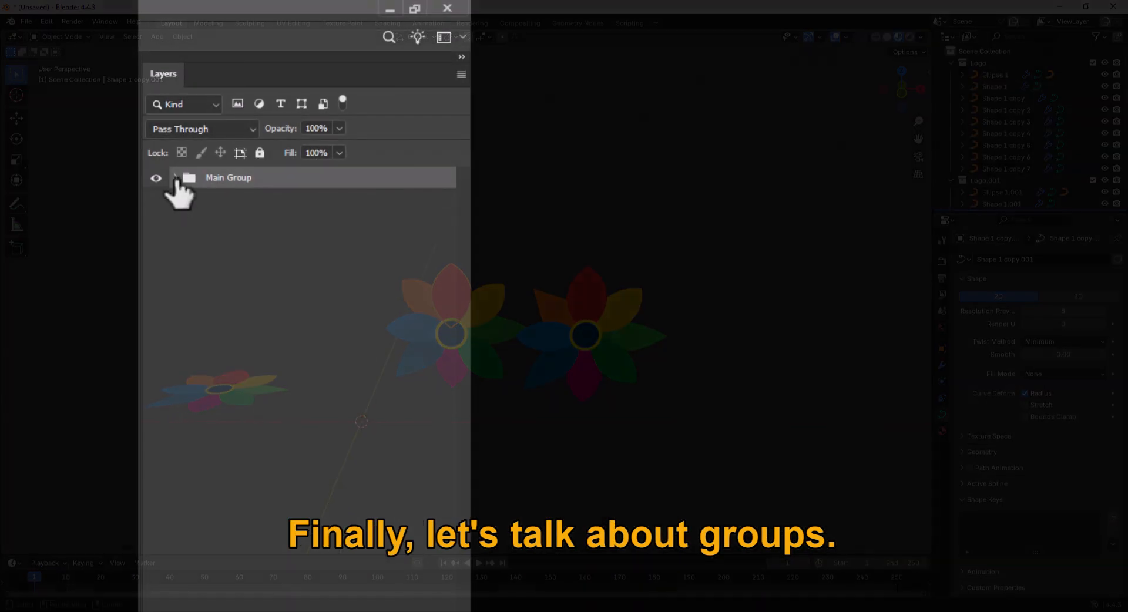
In Photoshop, expand Main Group and its nested Group 1, Group 2 and Group 3 to examine the layer hierarchy
click(176, 177)
click(211, 199)
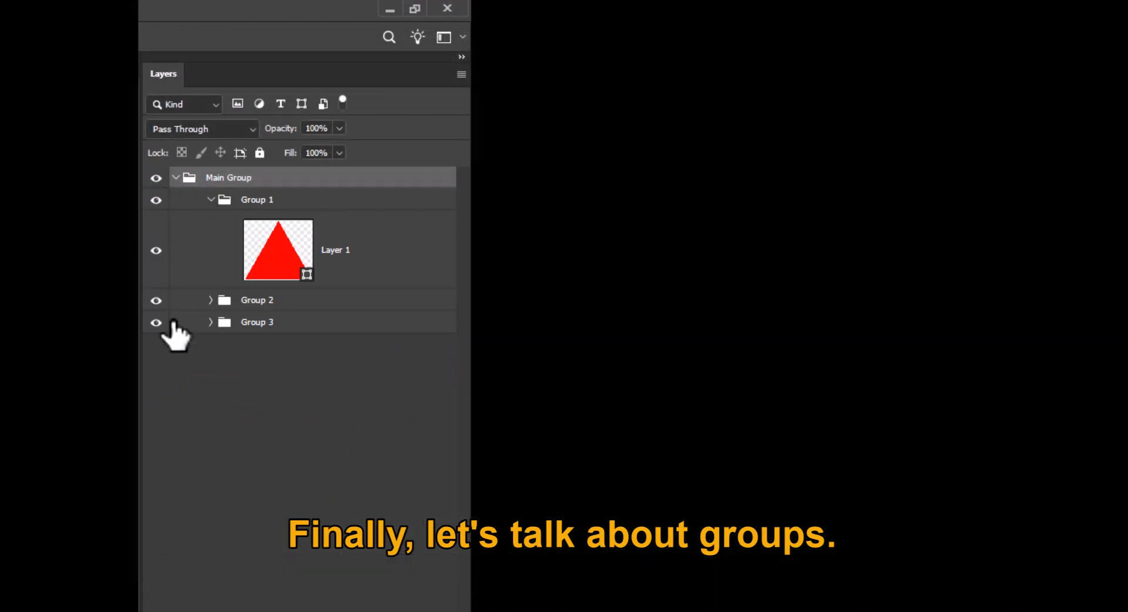
click(210, 300)
click(210, 401)
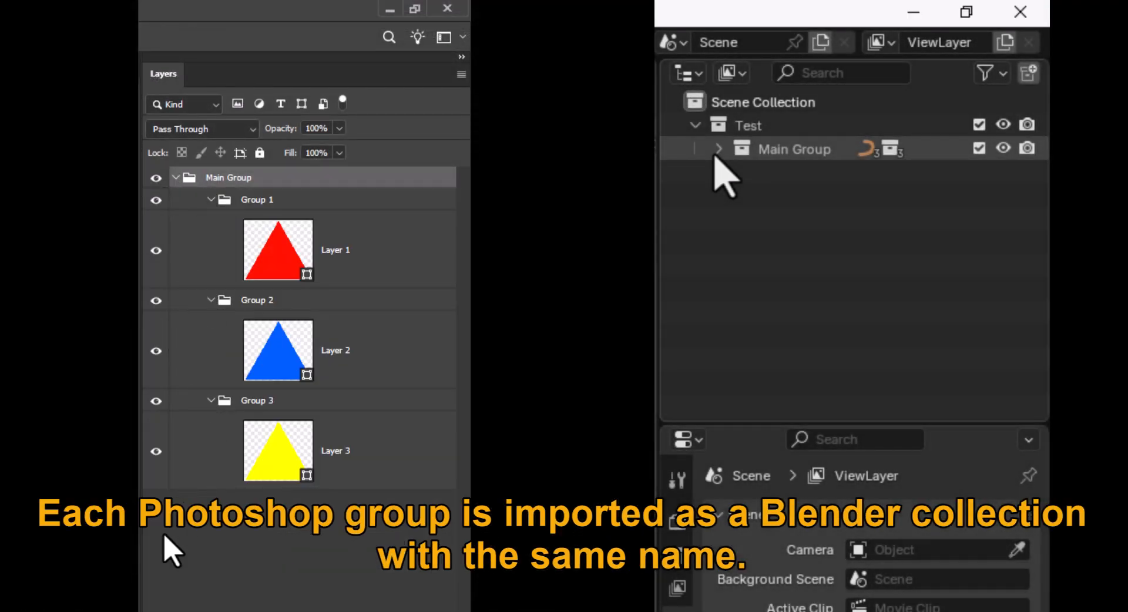
In Blender, expand the Main Group collection and its Group 1, Group 2 and Group 3 collections to compare the imported hierarchy
click(719, 149)
click(742, 172)
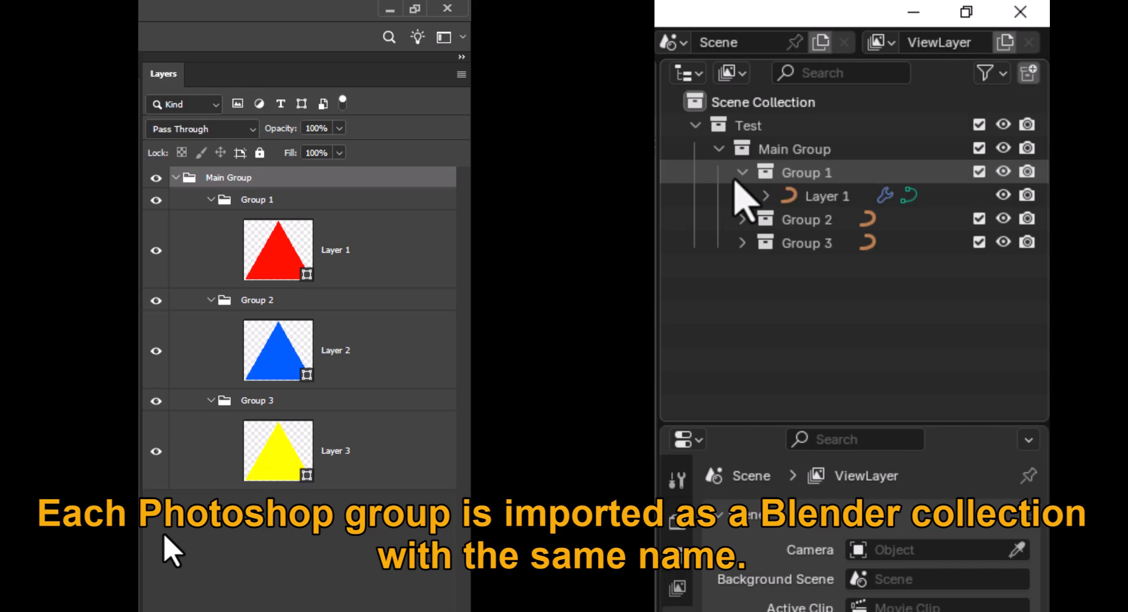
click(741, 219)
click(742, 267)
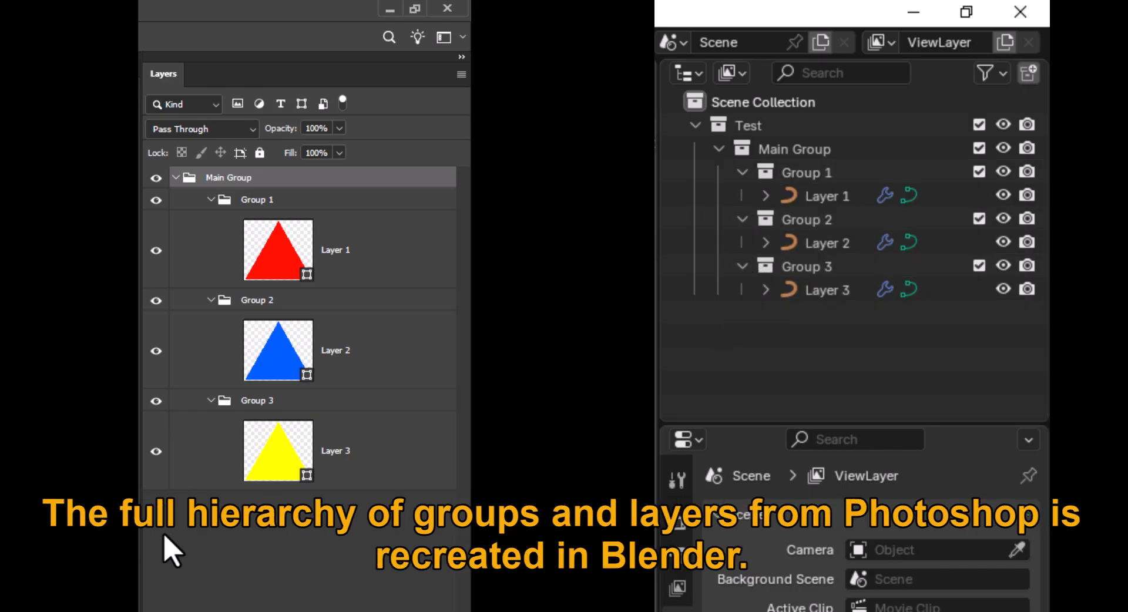